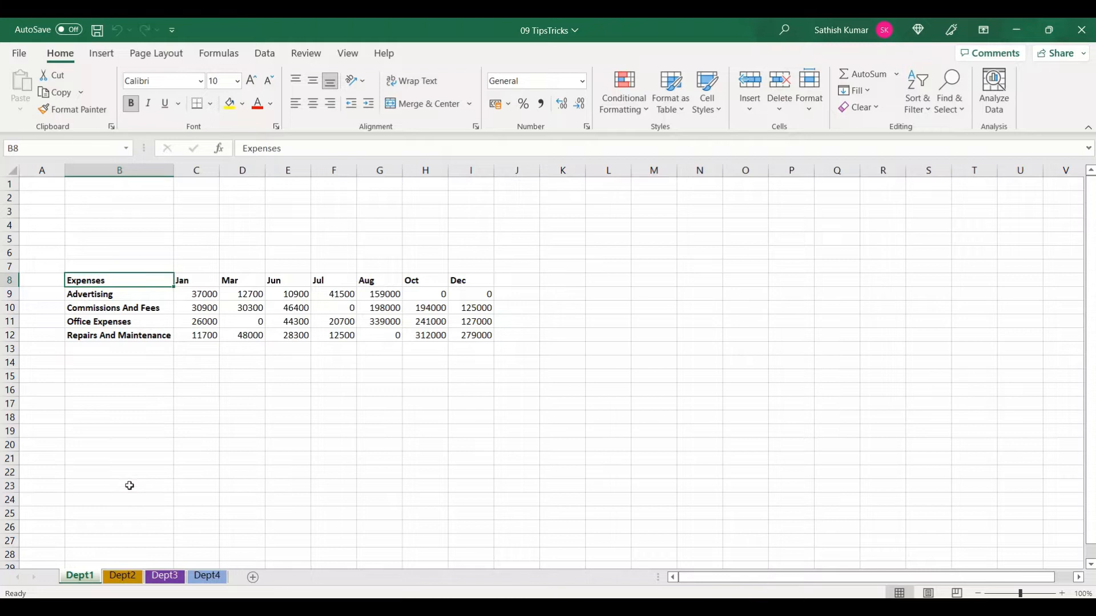
# Compare the expense tables on the Dept1 and Dept2 sheets, noting their differing rows and months
pyautogui.click(122, 577)
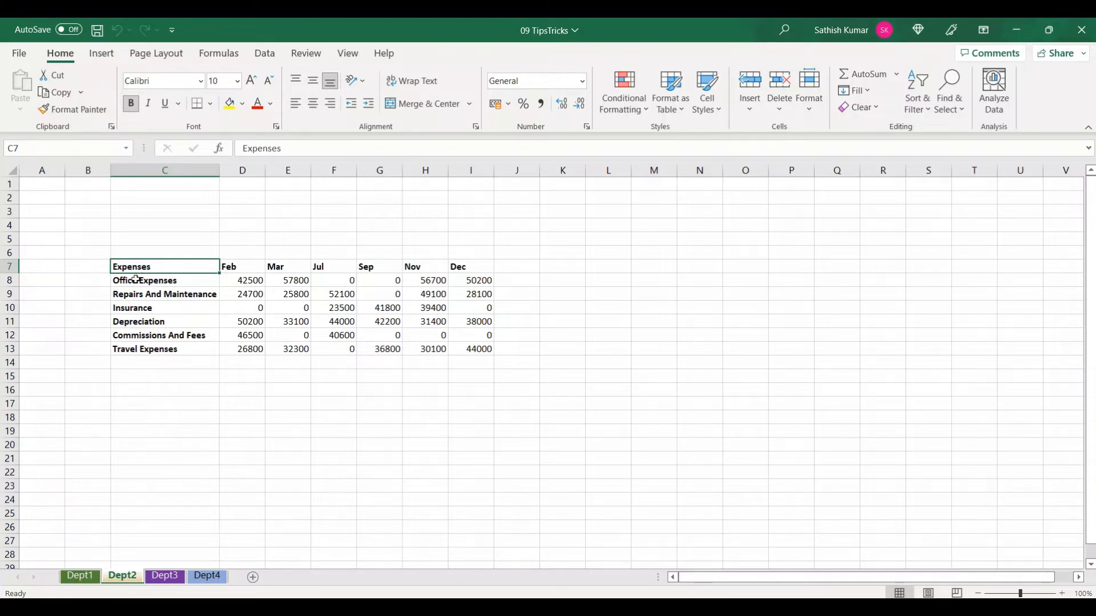
pyautogui.click(80, 576)
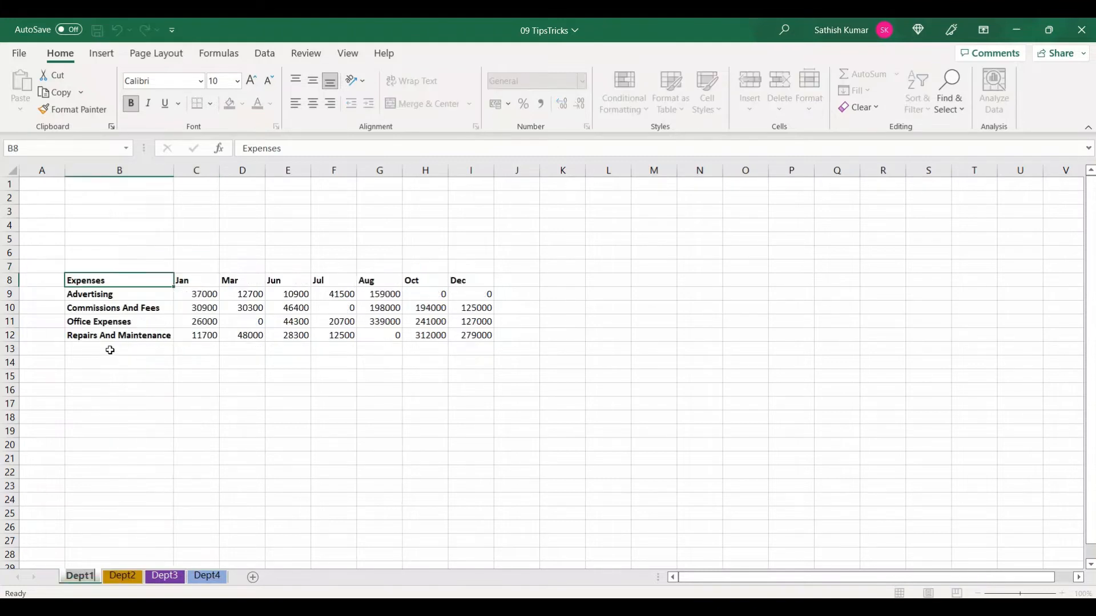
pyautogui.click(102, 296)
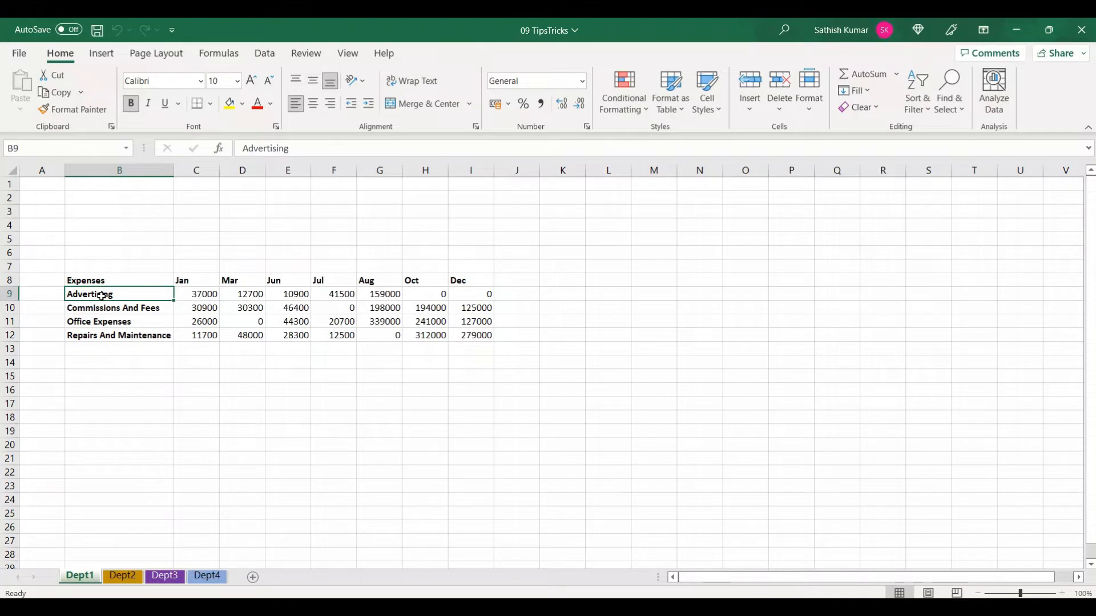
pyautogui.moveTo(49, 281); pyautogui.dragTo(177, 307)
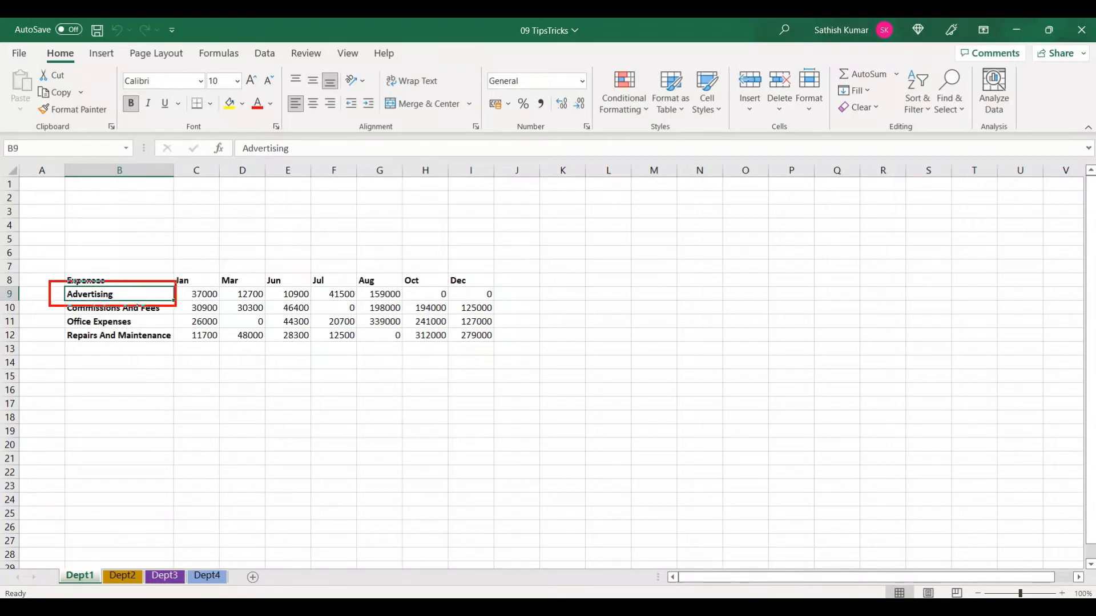
pyautogui.press('Escape')
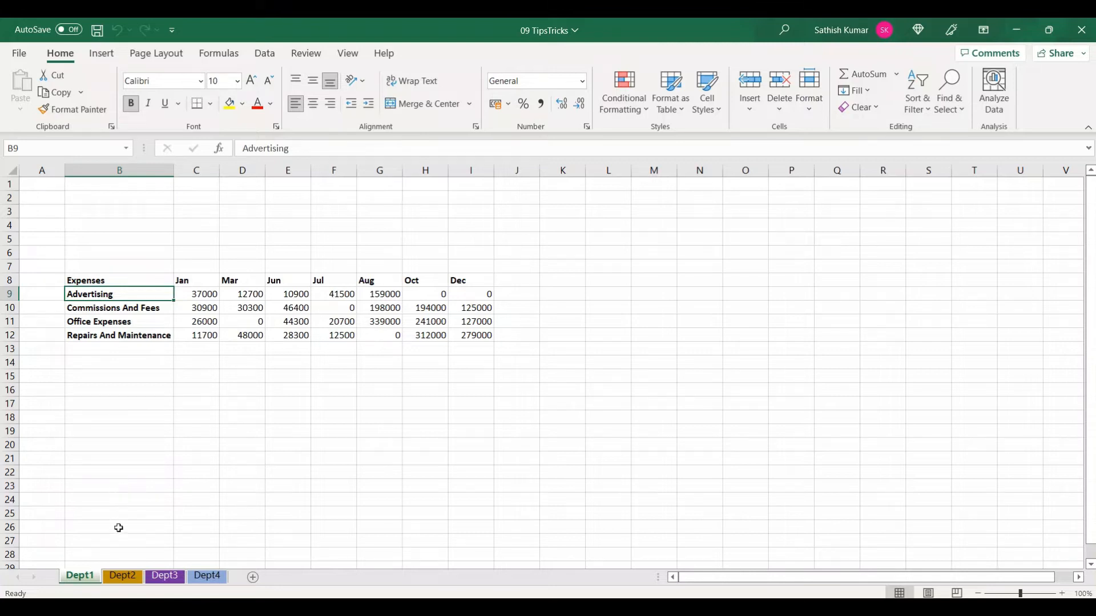
pyautogui.click(129, 577)
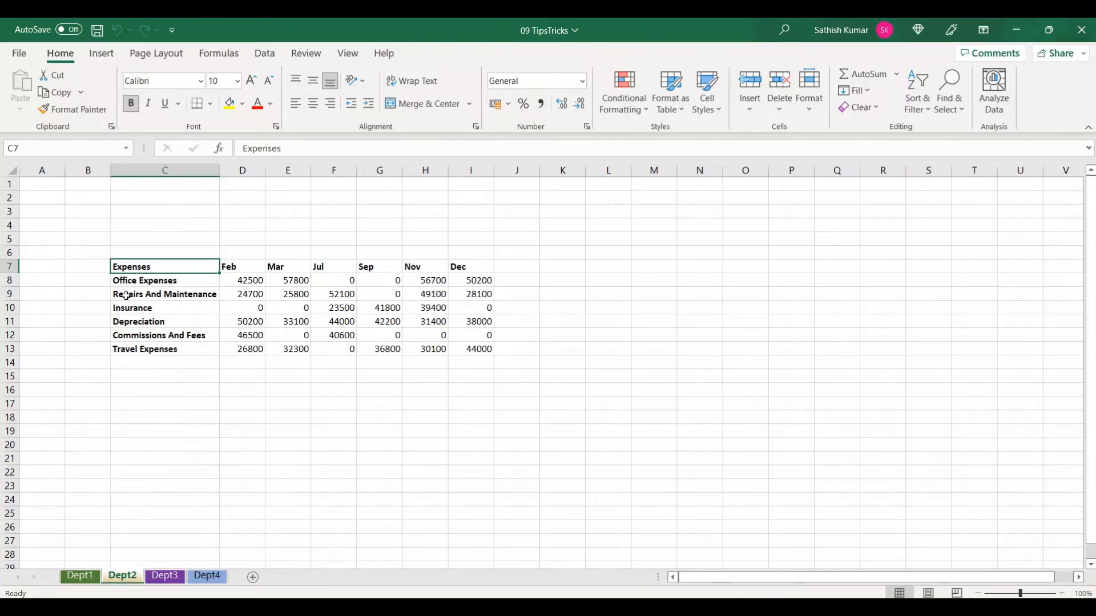
pyautogui.click(156, 281)
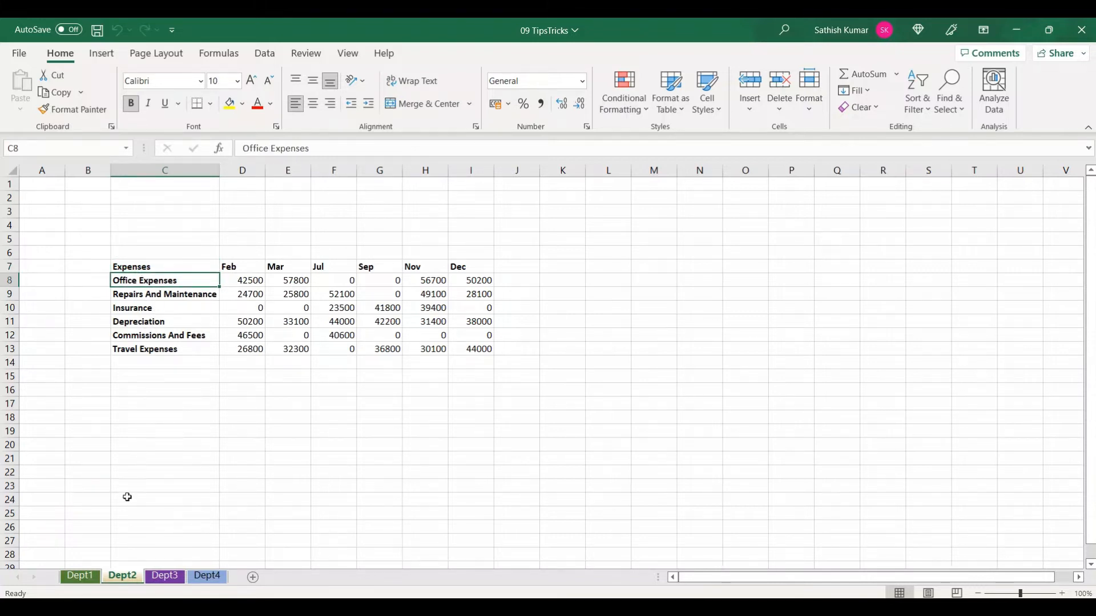
pyautogui.click(80, 577)
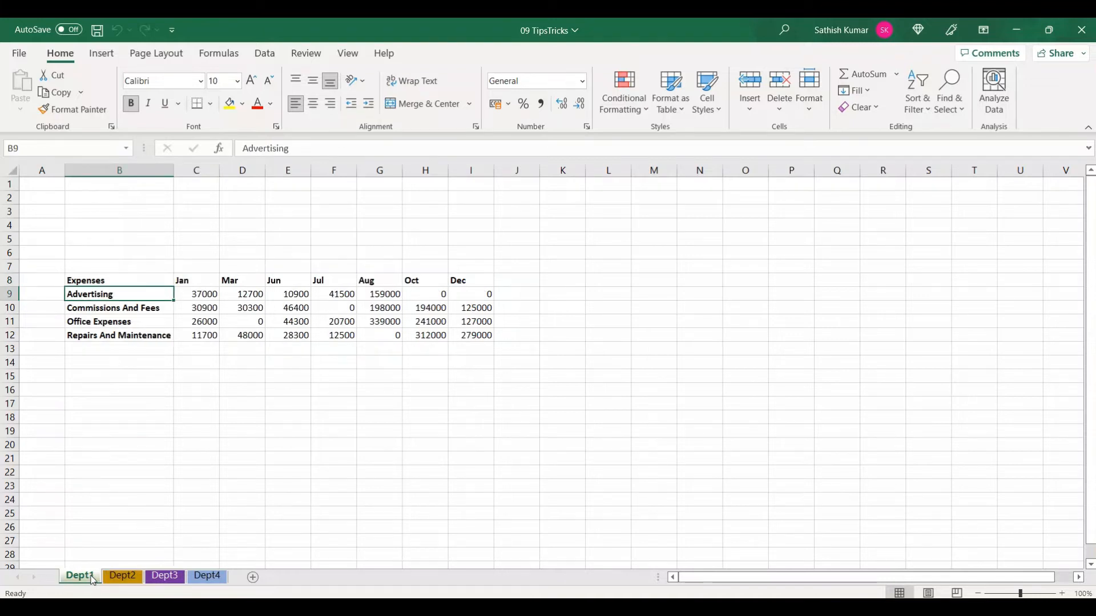
pyautogui.click(120, 576)
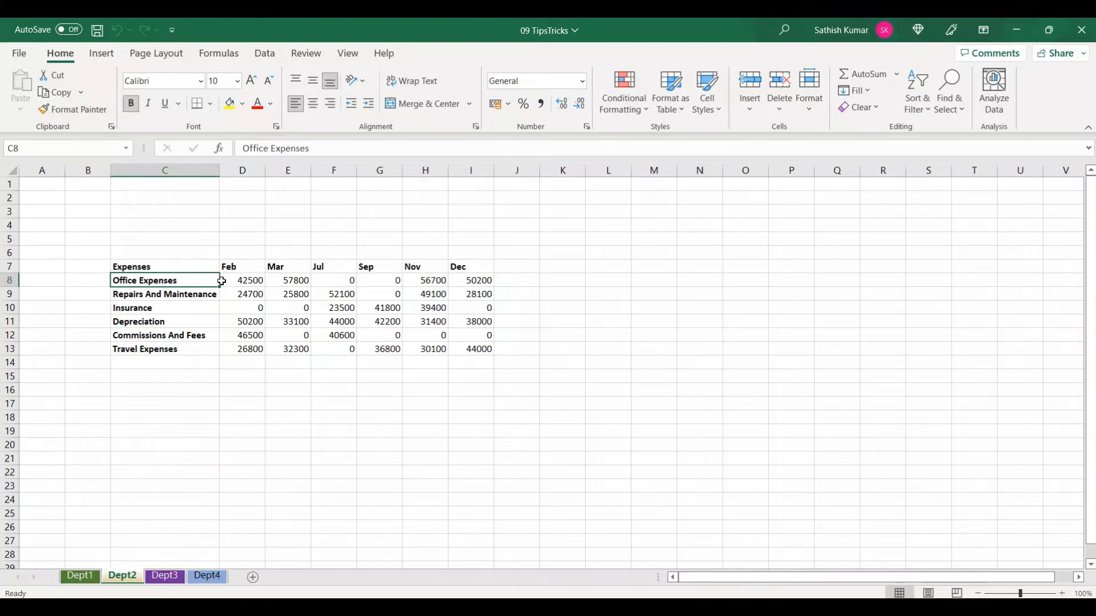
# Flip through the Dept1 to Dept4 sheets to review each department's expense table
pyautogui.click(165, 576)
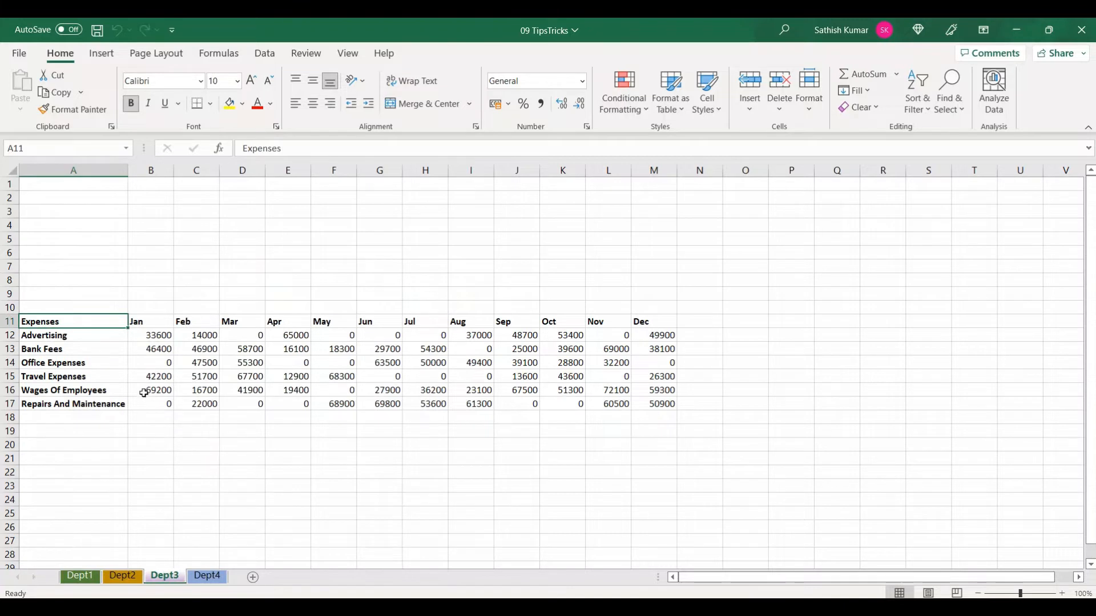
pyautogui.click(214, 580)
pyautogui.click(87, 579)
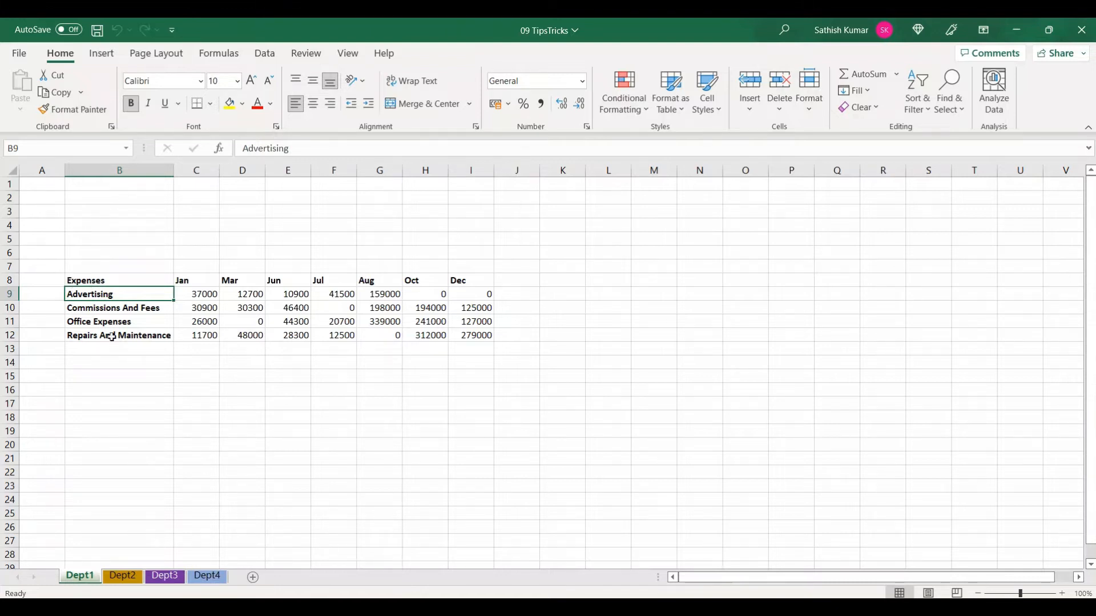
pyautogui.click(123, 576)
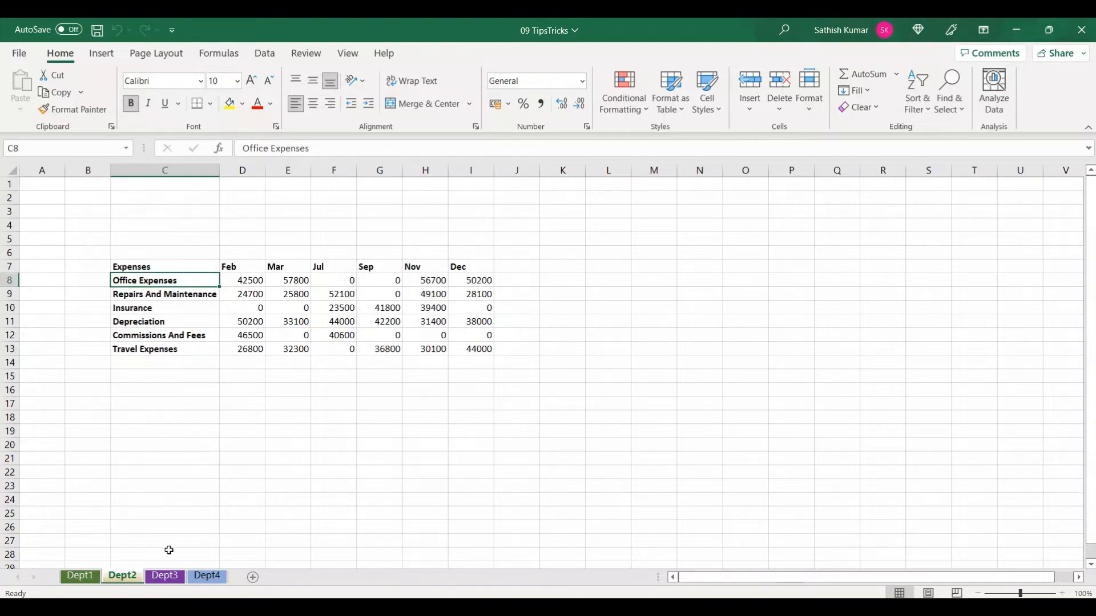
pyautogui.click(169, 577)
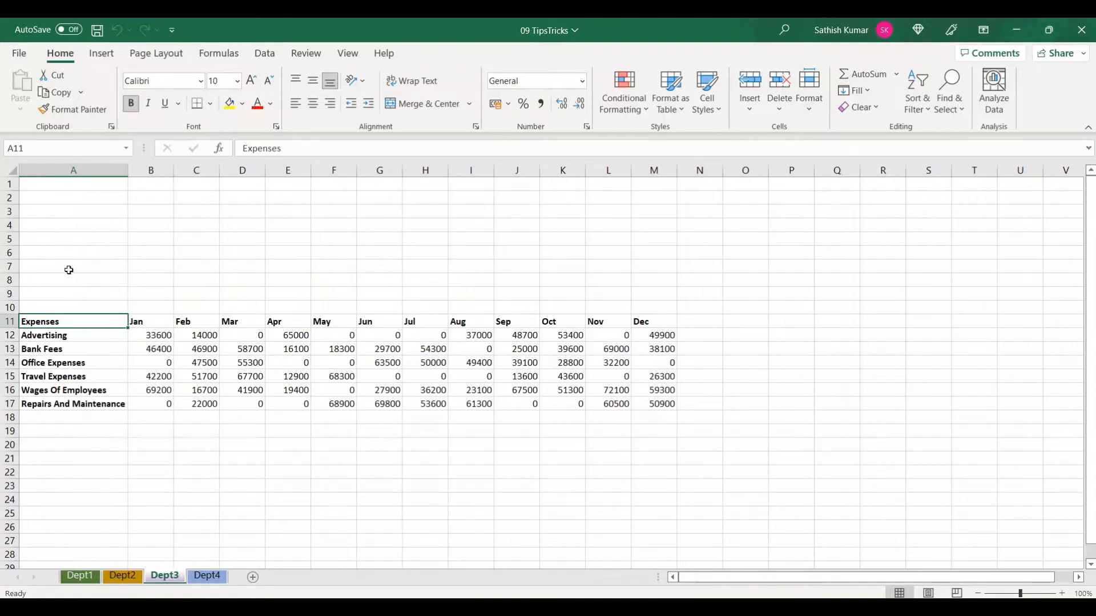
pyautogui.click(207, 575)
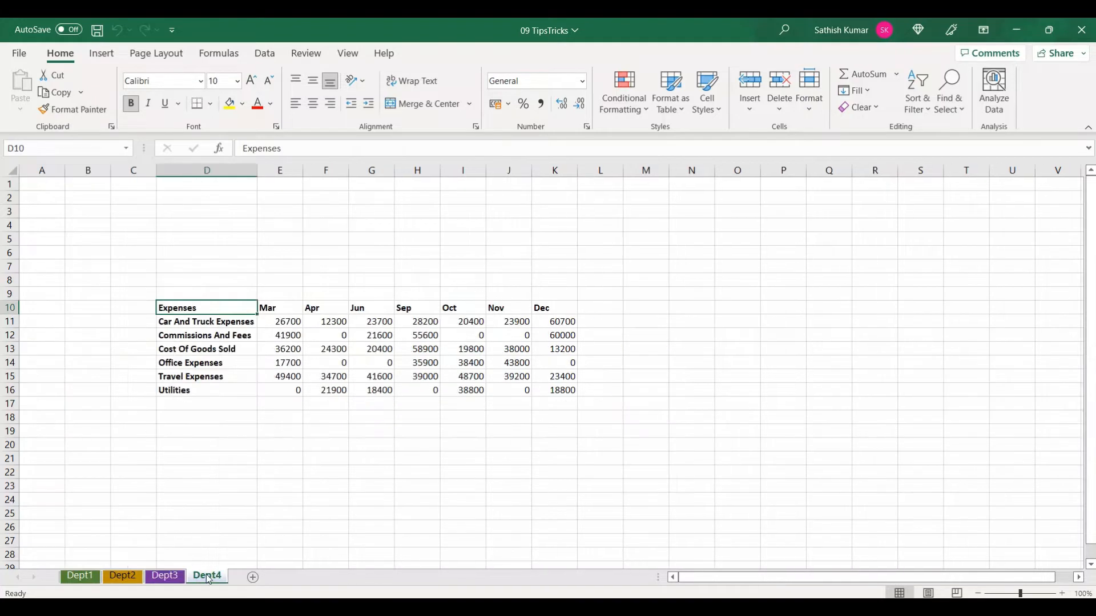
pyautogui.click(85, 577)
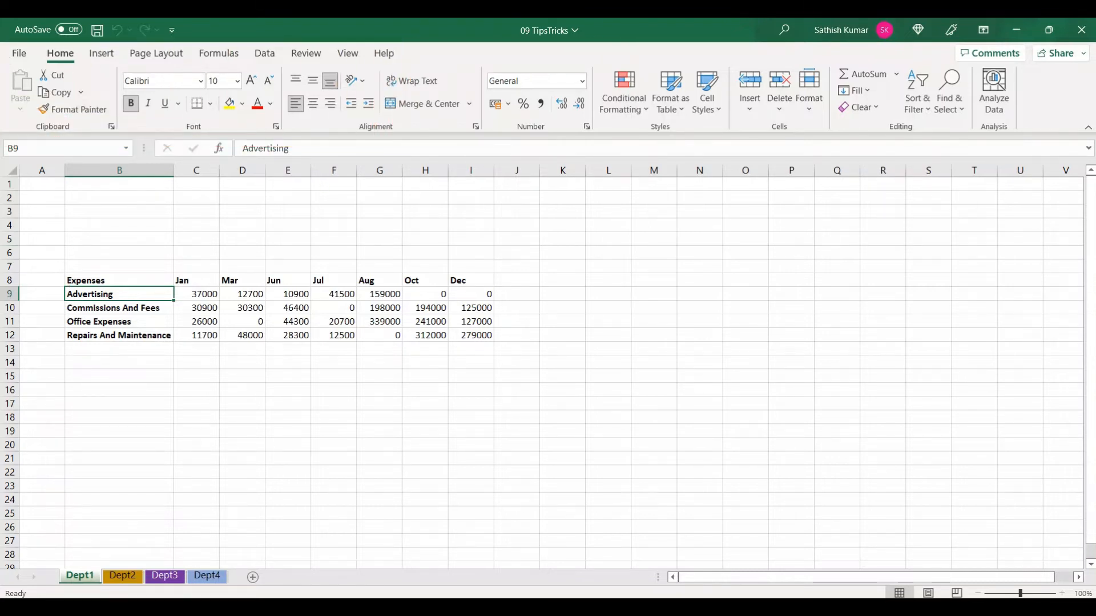
# Browse the ribbon tabs for a PivotTable wizard command
pyautogui.click(100, 54)
pyautogui.click(156, 53)
pyautogui.click(219, 53)
pyautogui.click(262, 55)
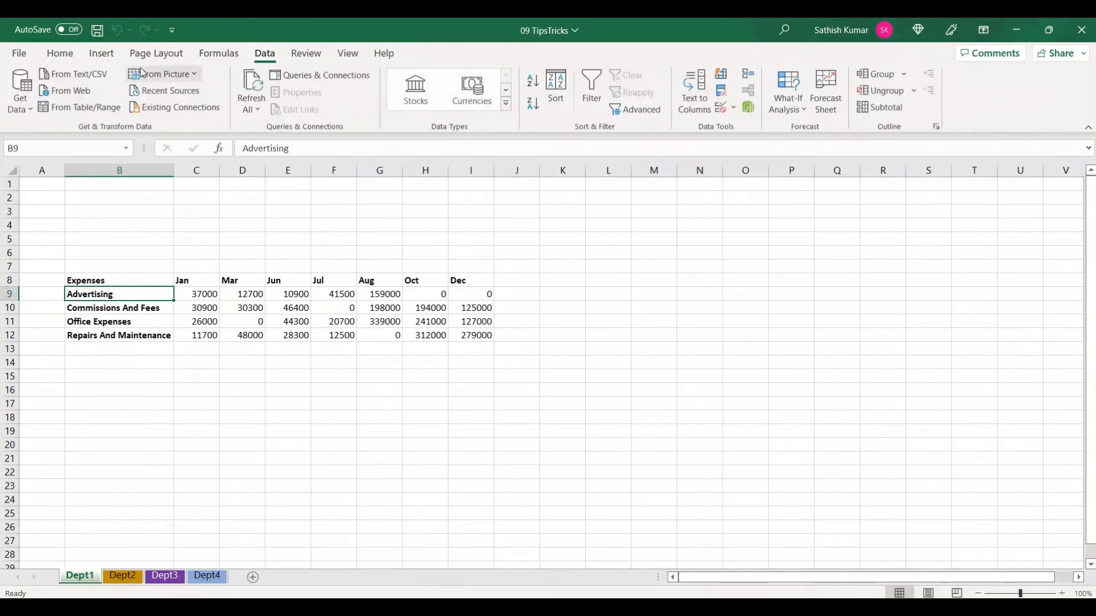
pyautogui.click(69, 57)
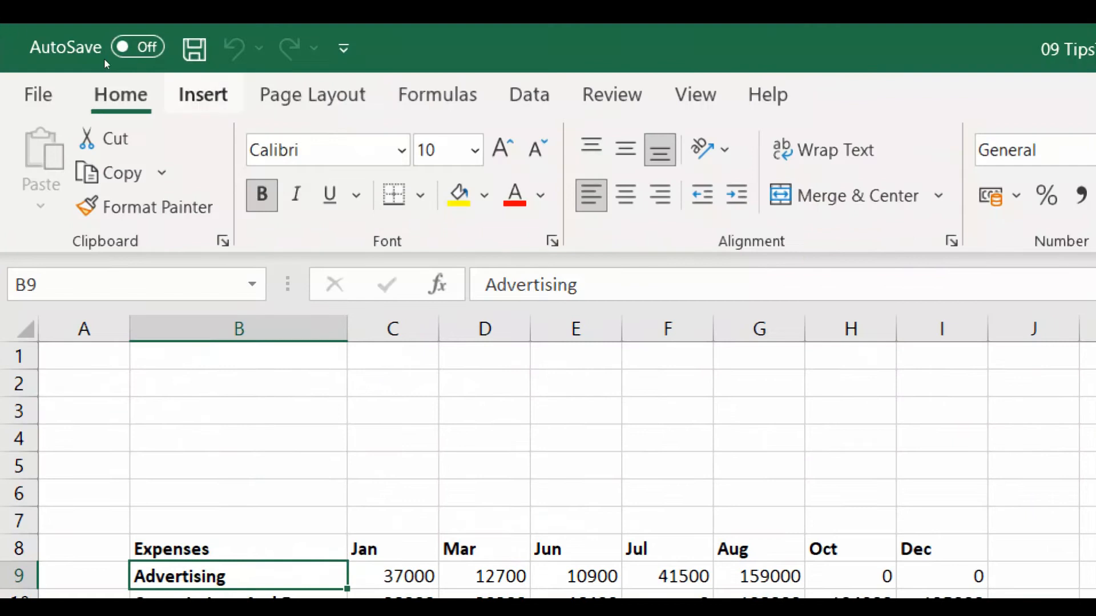
pyautogui.rightClick(259, 49)
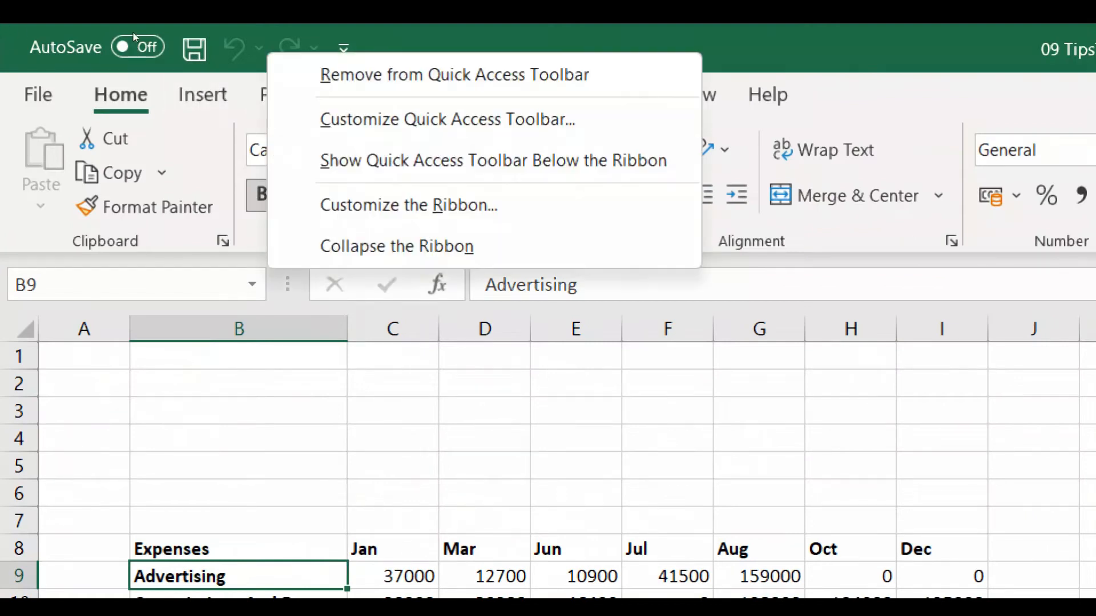
pyautogui.press('Down')
pyautogui.press('Down')
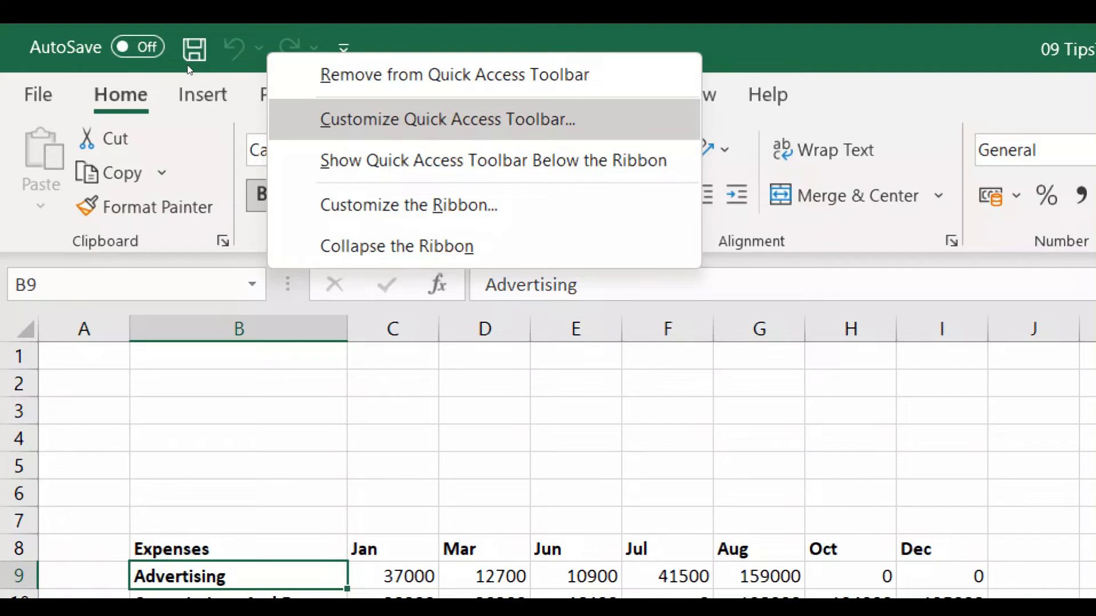
pyautogui.press('Escape')
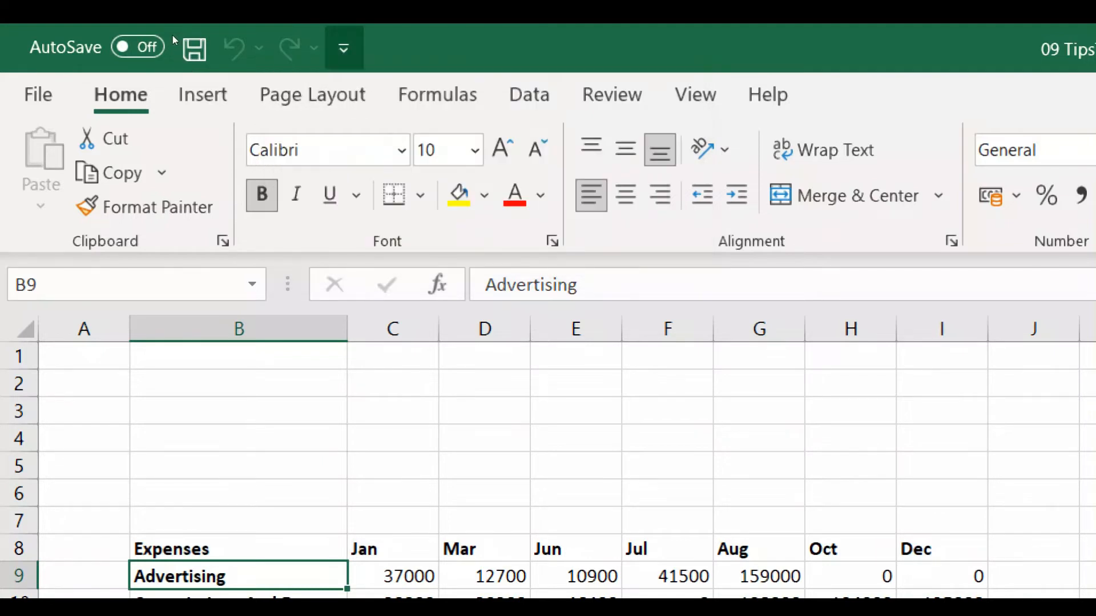
pyautogui.click(343, 48)
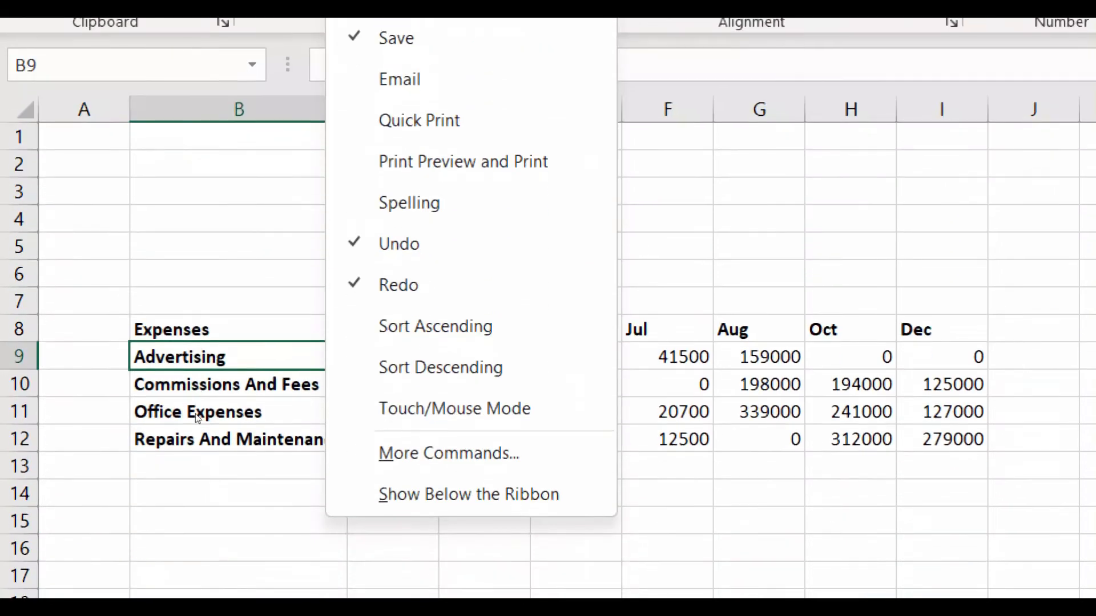
pyautogui.click(225, 344)
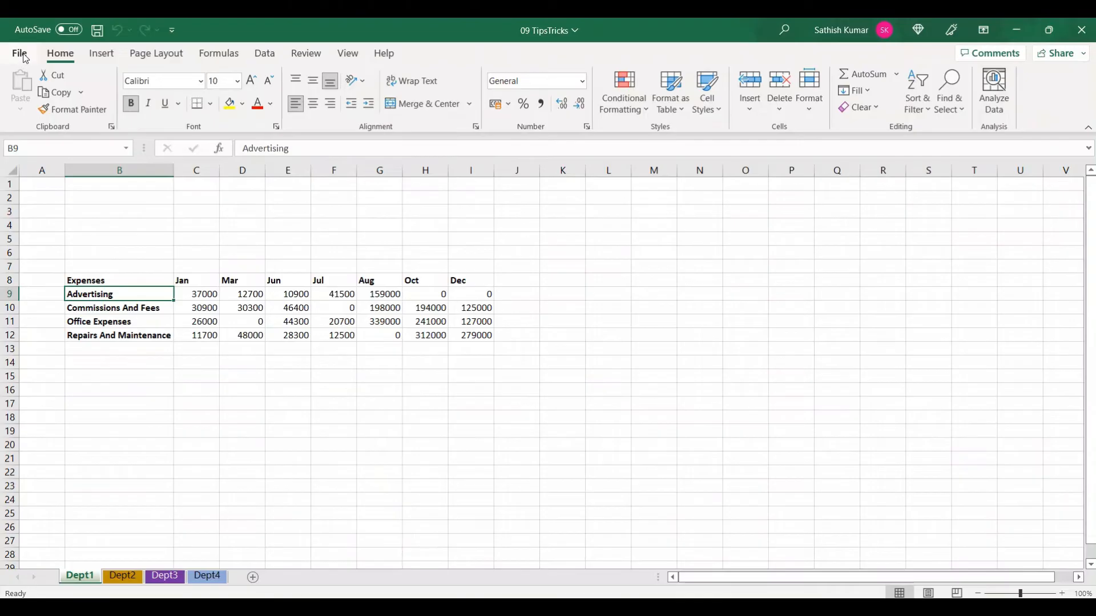
# Open the Quick Access Toolbar options and list the commands not in the ribbon
pyautogui.click(23, 55)
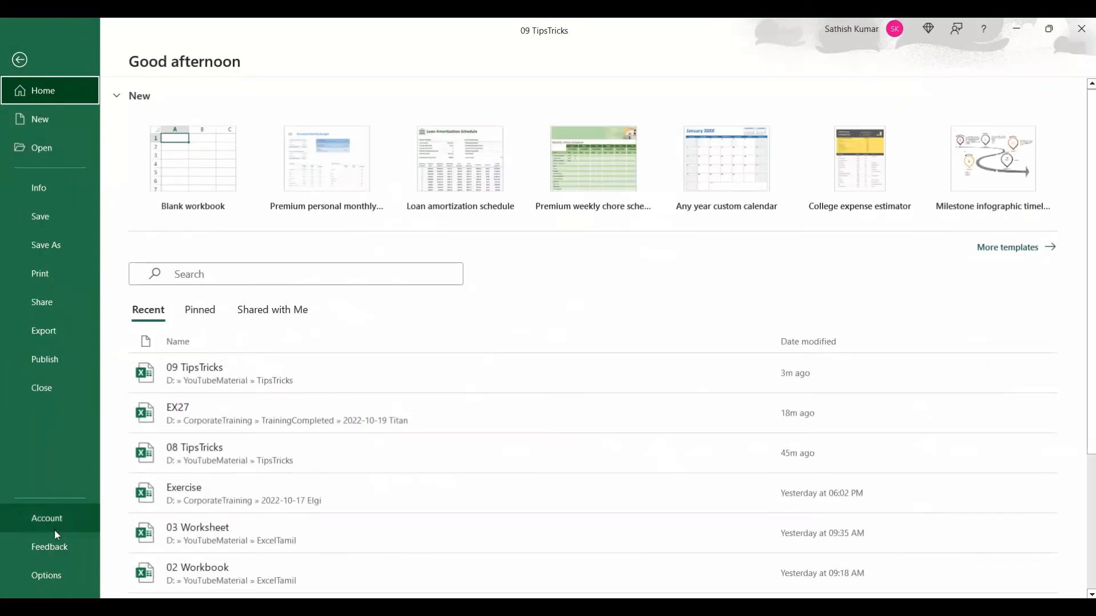
pyautogui.click(60, 573)
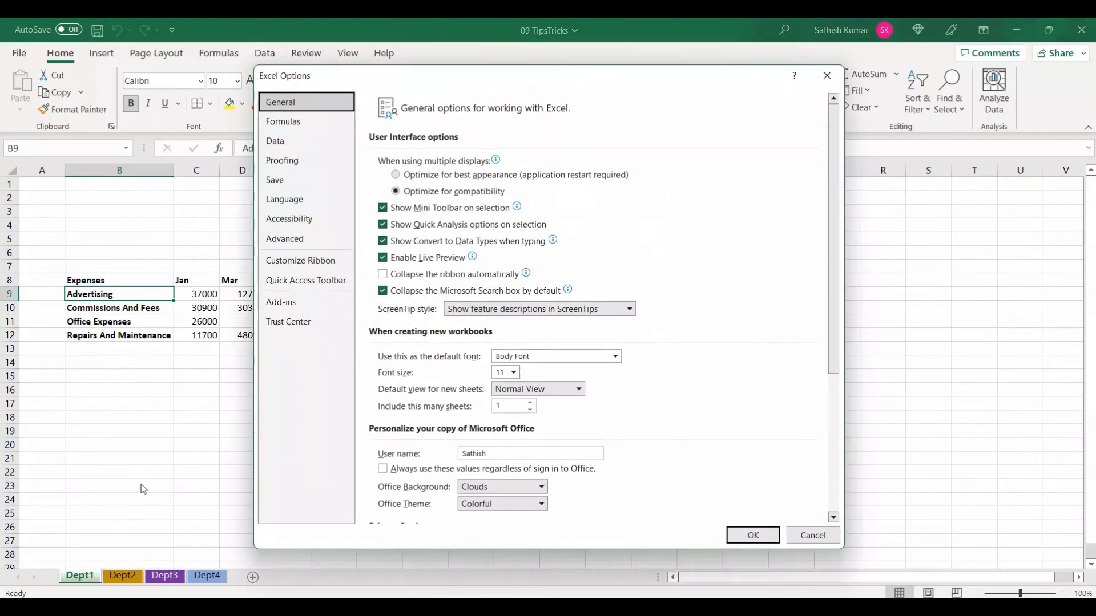
pyautogui.click(307, 283)
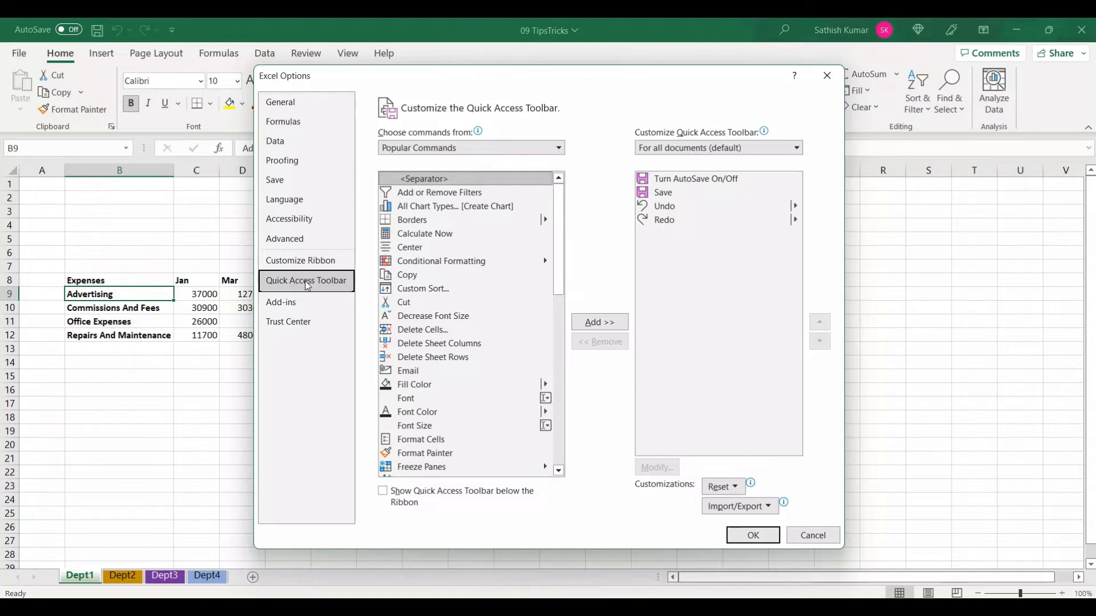
pyautogui.click(421, 149)
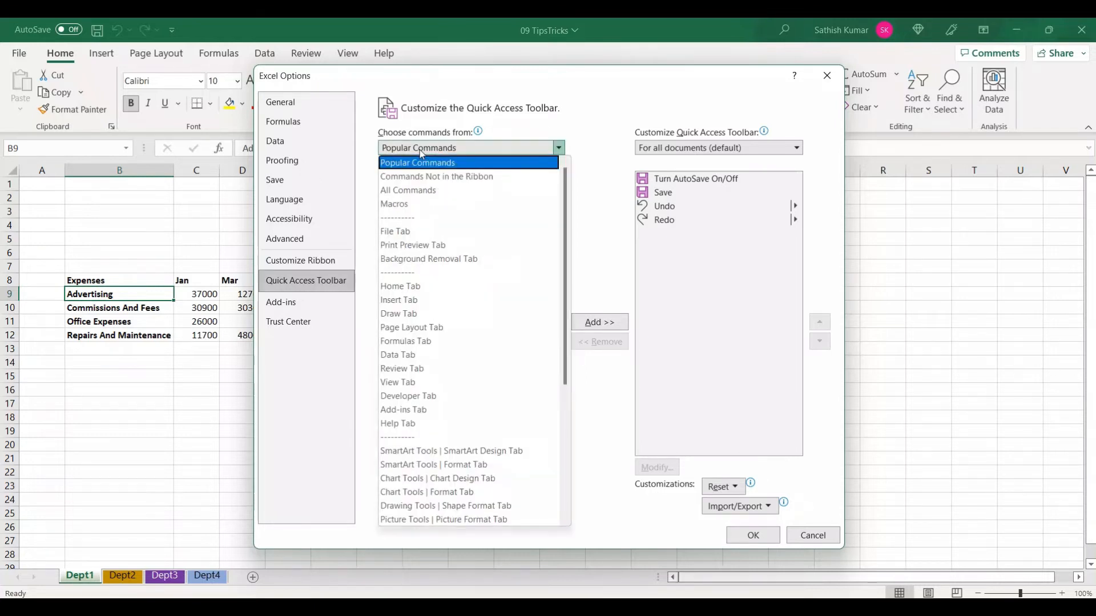
pyautogui.click(432, 178)
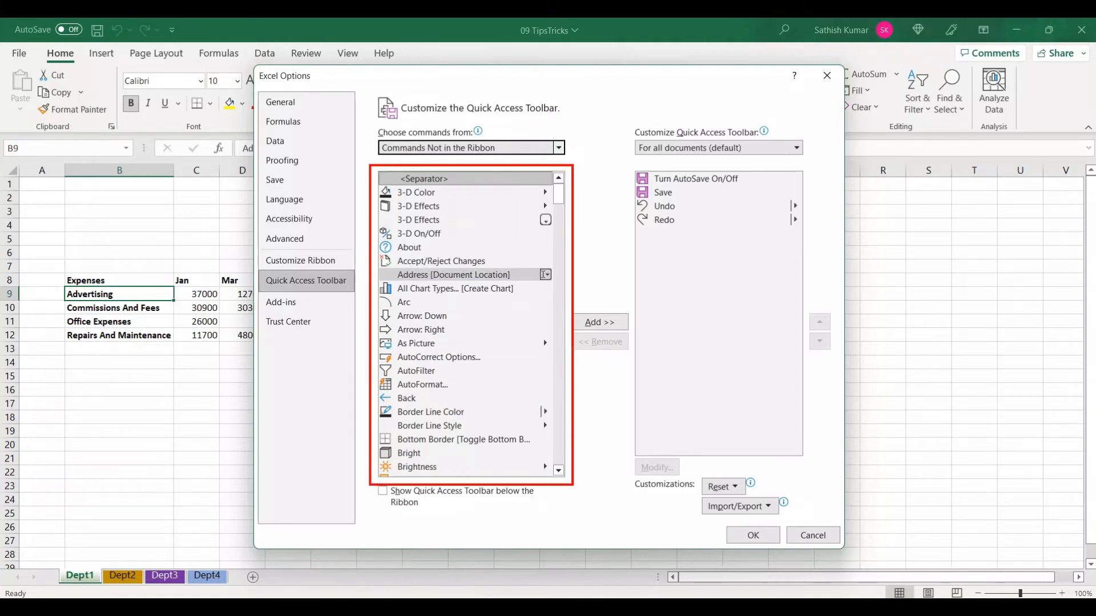
# Add the PivotTable and PivotChart Wizard command to the Quick Access Toolbar and apply the change
pyautogui.click(447, 274)
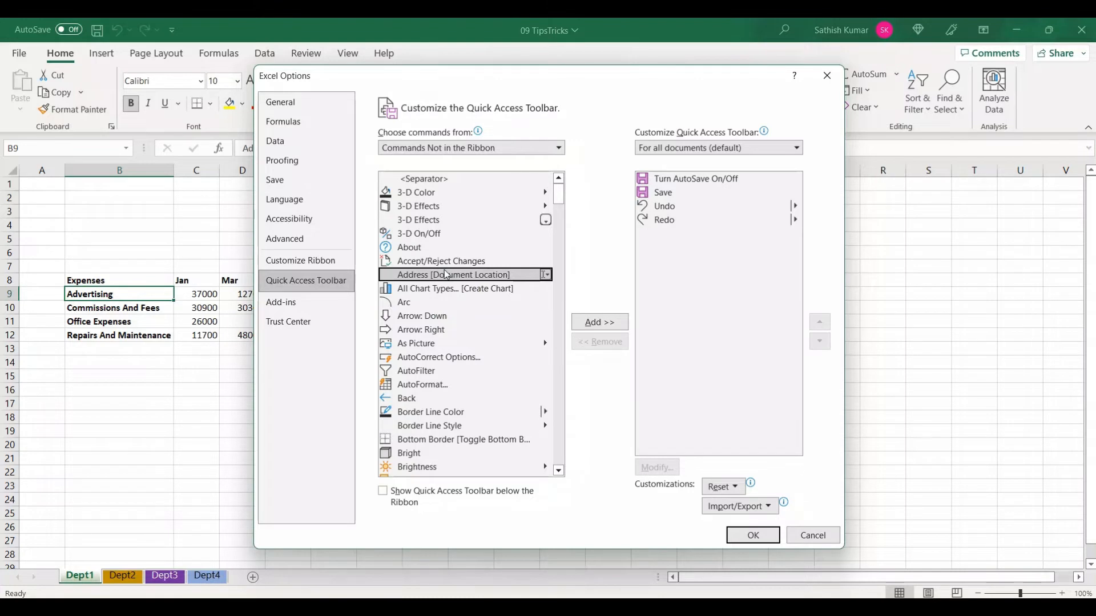
pyautogui.scroll(-12, 447, 274)
pyautogui.scroll(12, 447, 274)
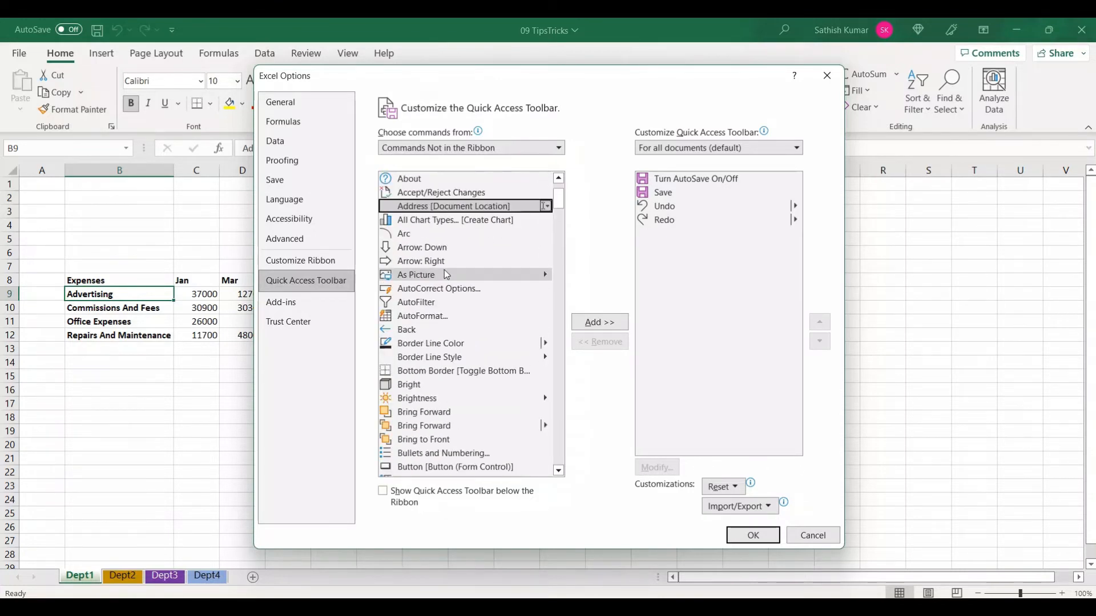
pyautogui.press('p')
pyautogui.scroll(-4, 447, 274)
pyautogui.scroll(-3, 447, 274)
pyautogui.click(445, 298)
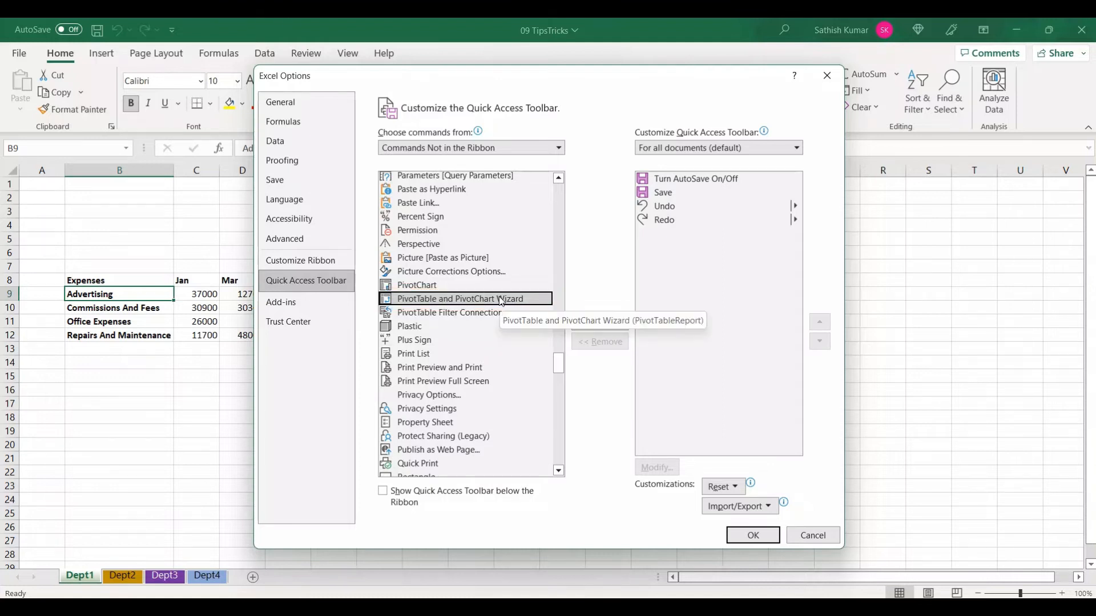
pyautogui.click(604, 324)
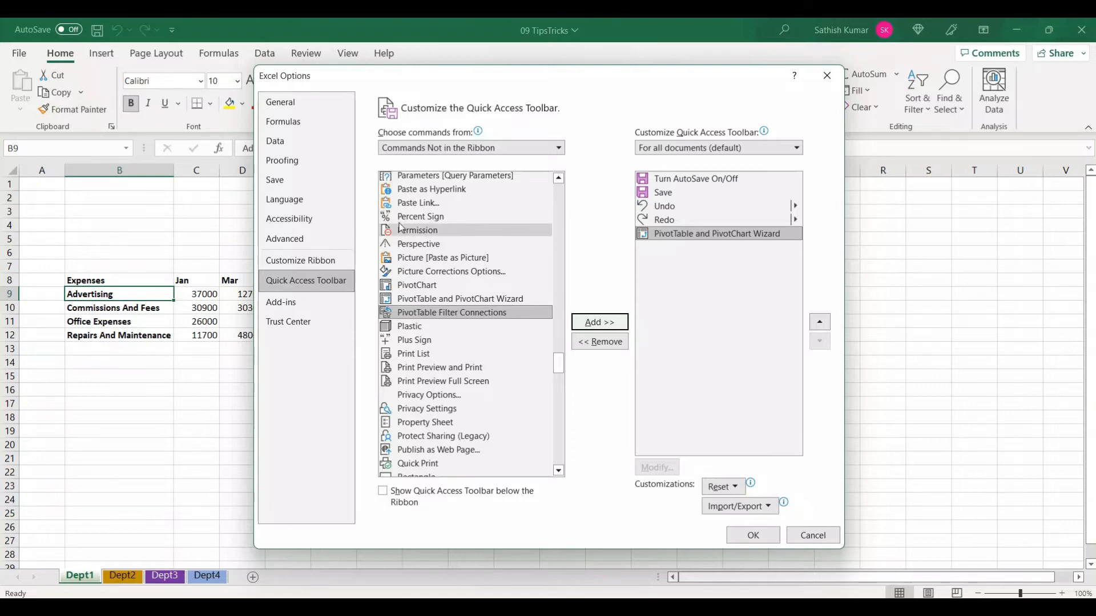
pyautogui.click(739, 537)
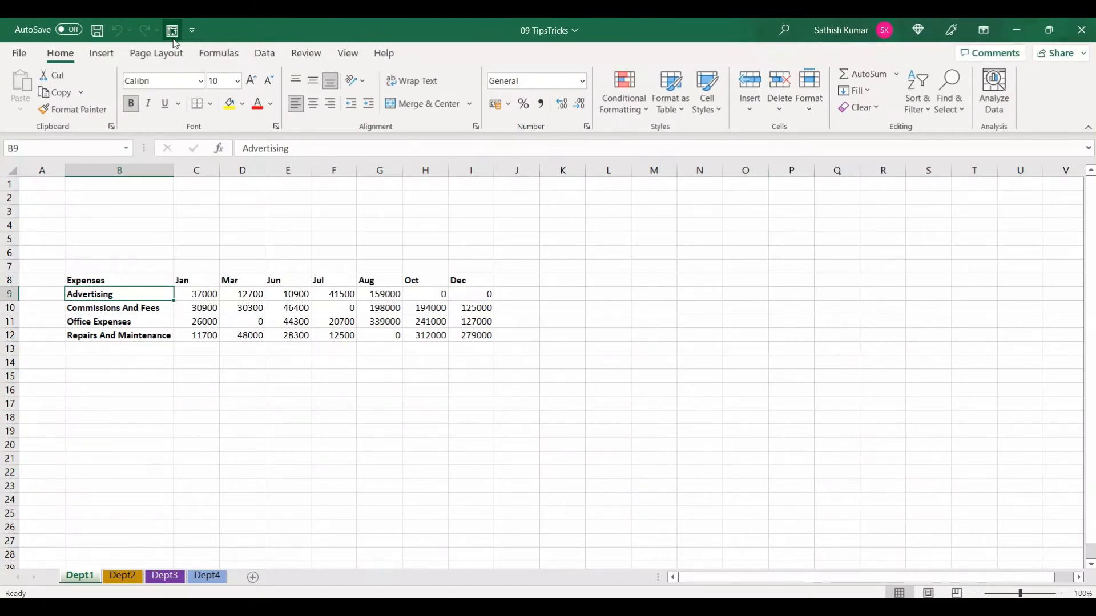
# Launch the PivotTable and PivotChart Wizard and choose multiple consolidation ranges with a PivotTable report
pyautogui.click(173, 35)
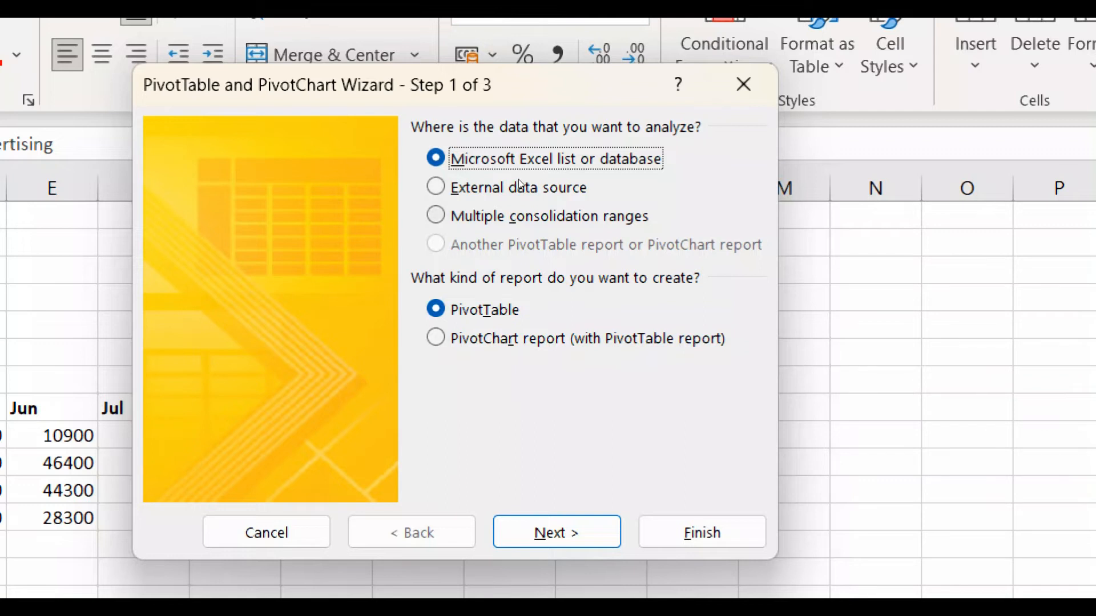
pyautogui.click(514, 217)
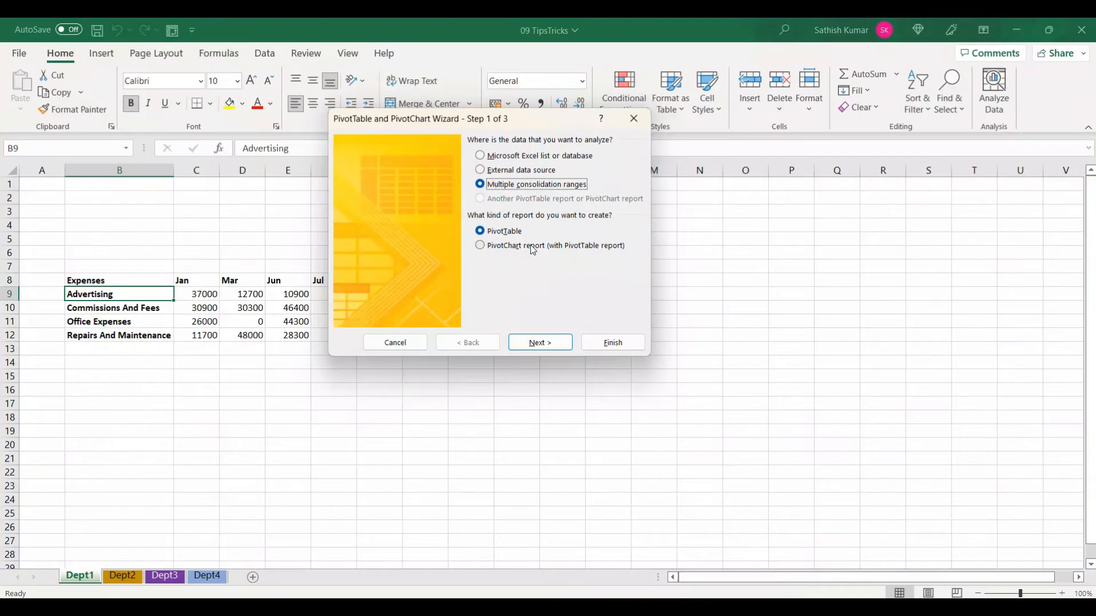
pyautogui.click(517, 236)
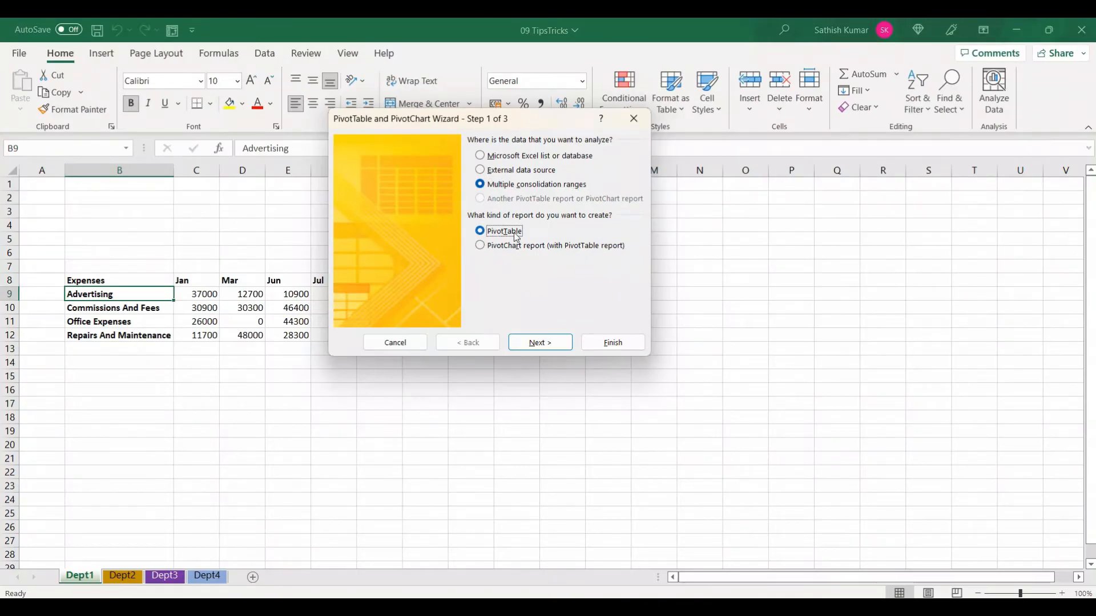
# Keep a single automatic page field and add the Dept1 range $B$8:$I$12 to the consolidation ranges
pyautogui.click(538, 340)
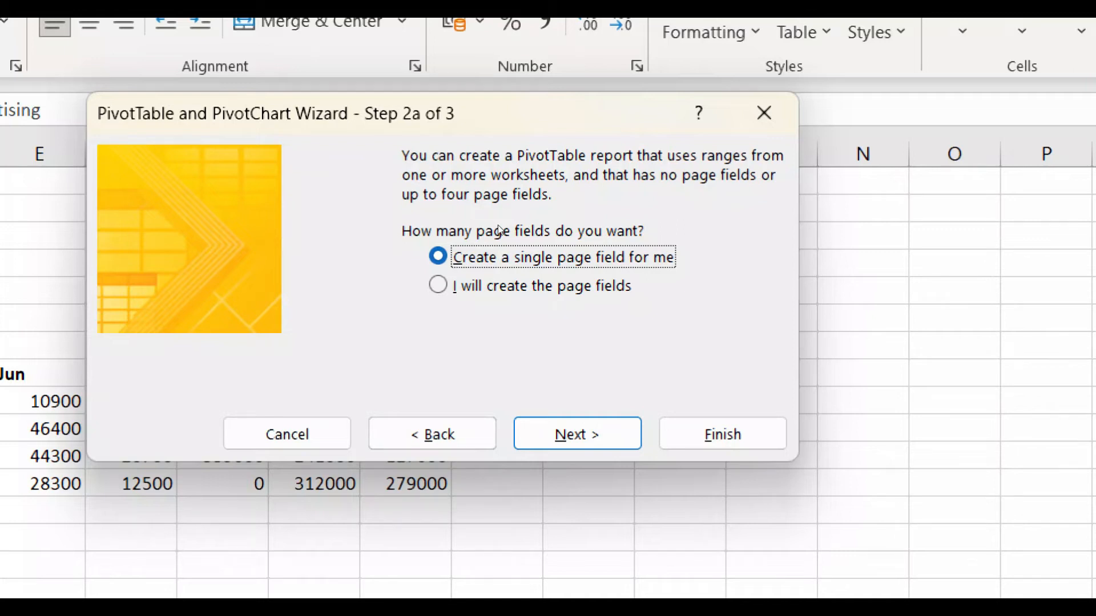
pyautogui.press('Tab')
pyautogui.press('Return')
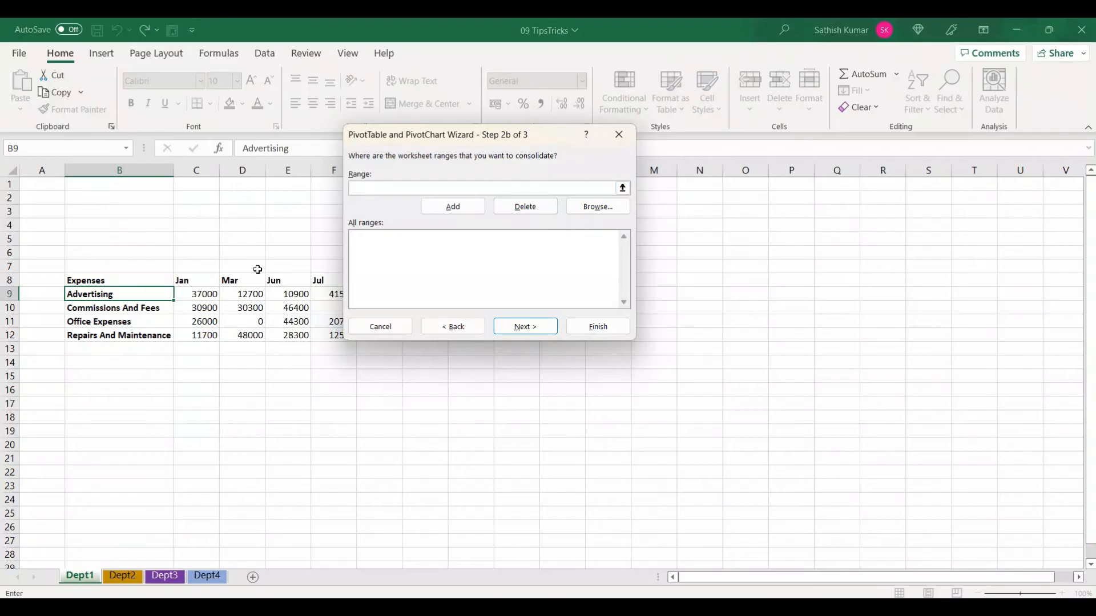
pyautogui.moveTo(105, 280); pyautogui.dragTo(481, 338)
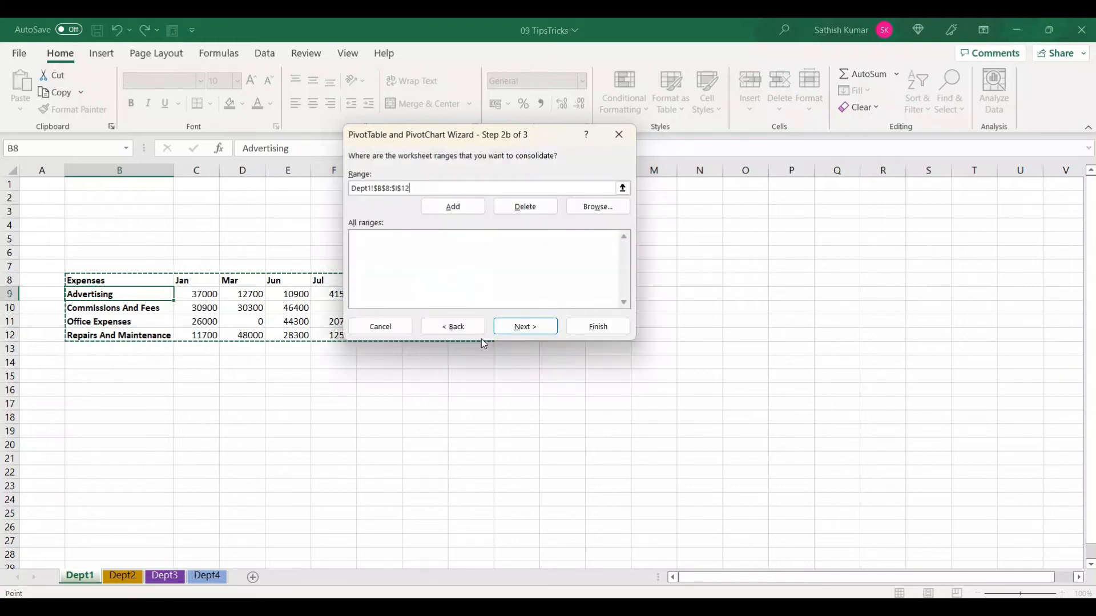
pyautogui.click(465, 215)
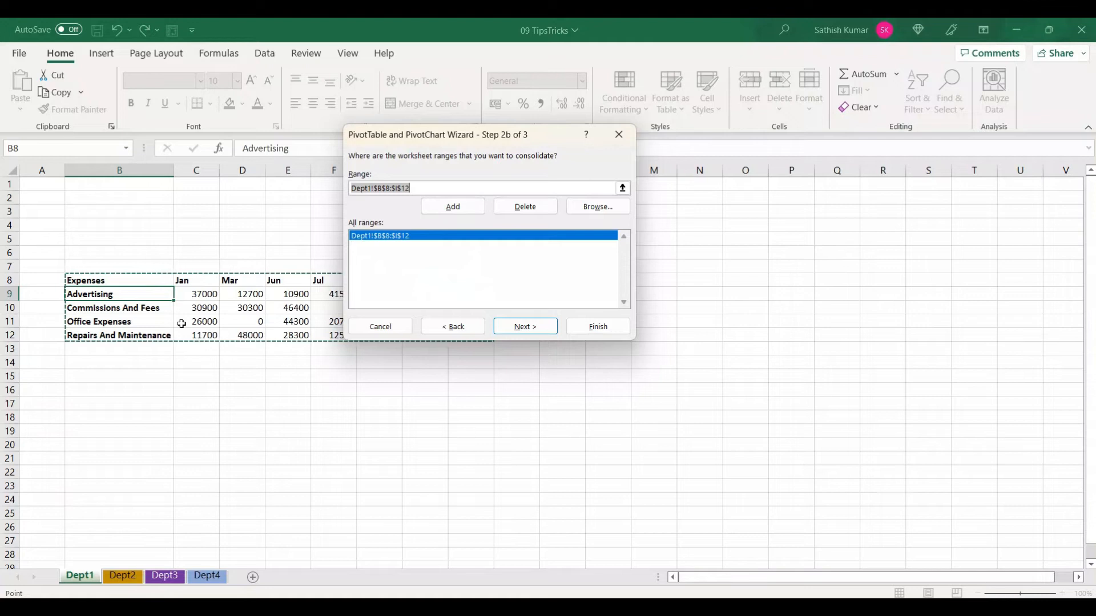
# Add the Dept2 table range $C$7:$I$13 to the consolidation ranges
pyautogui.click(122, 576)
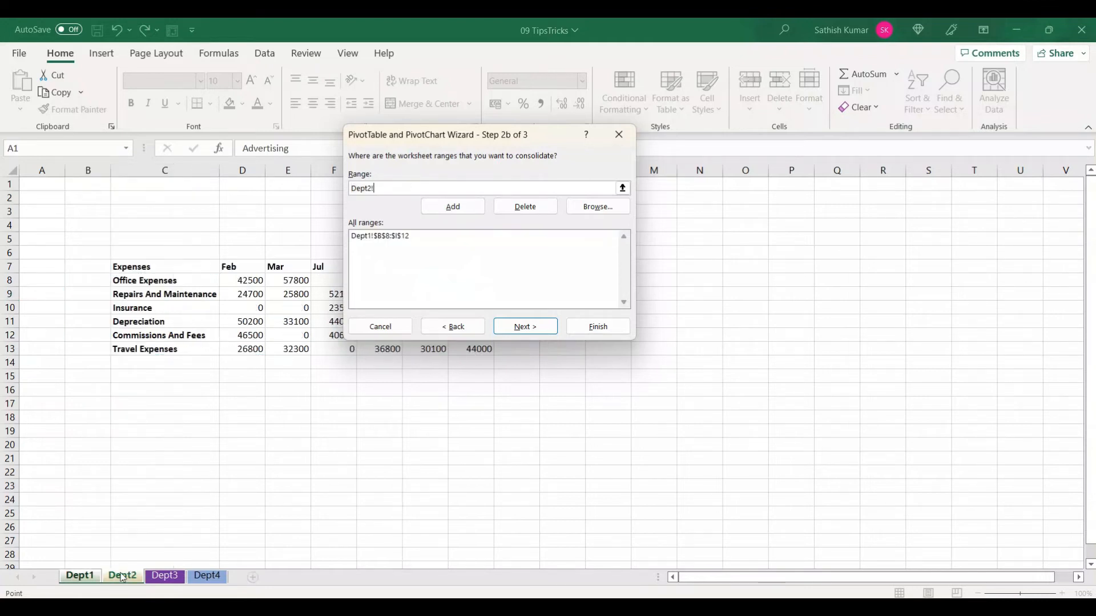
pyautogui.click(136, 312)
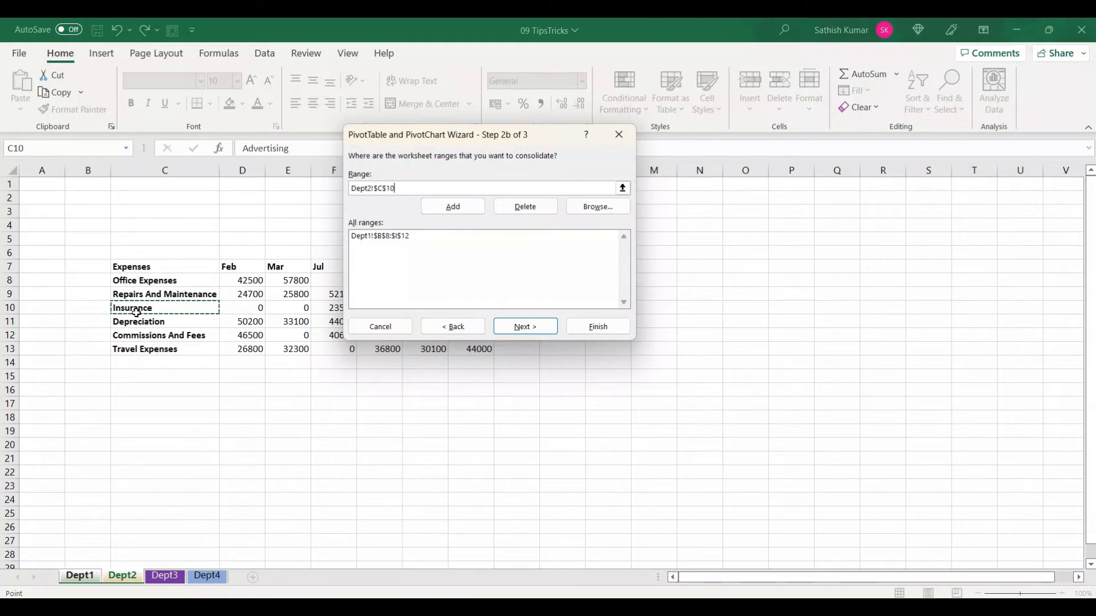
pyautogui.hotkey('ctrl', 'a')
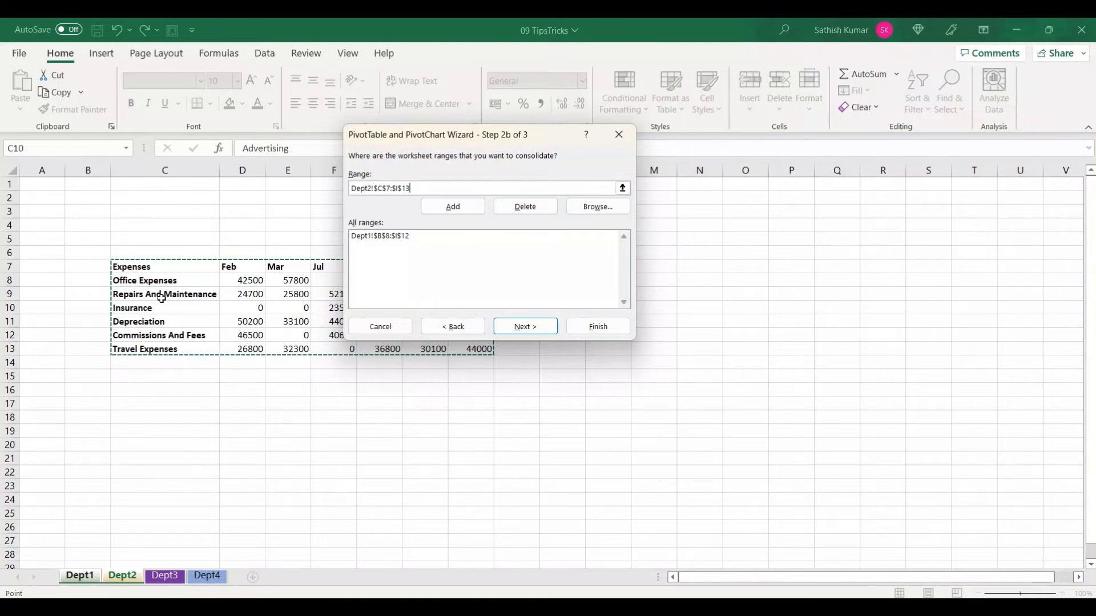
pyautogui.click(453, 206)
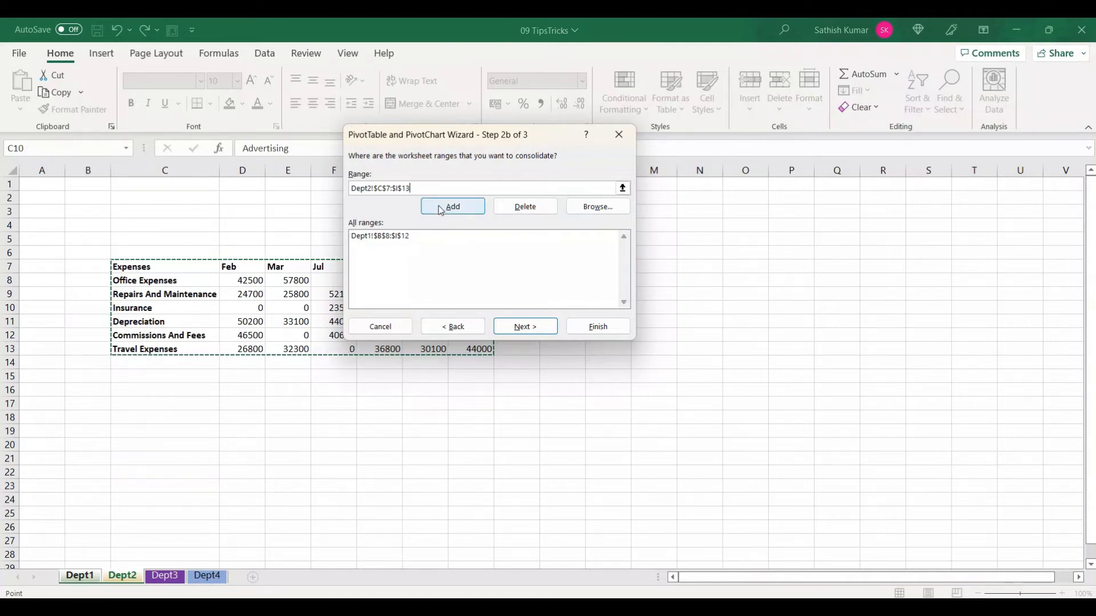
# Add the Dept3 table range $A$11:$M$17 to the consolidation ranges
pyautogui.click(171, 576)
pyautogui.click(105, 366)
pyautogui.hotkey('ctrl', 'a')
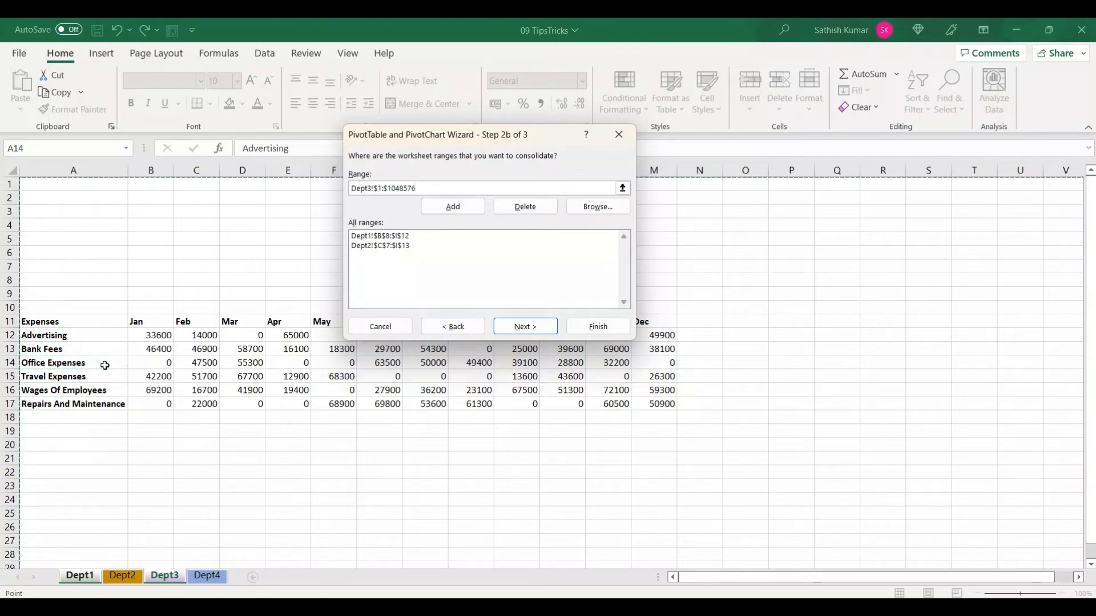
pyautogui.moveTo(93, 321); pyautogui.dragTo(644, 408)
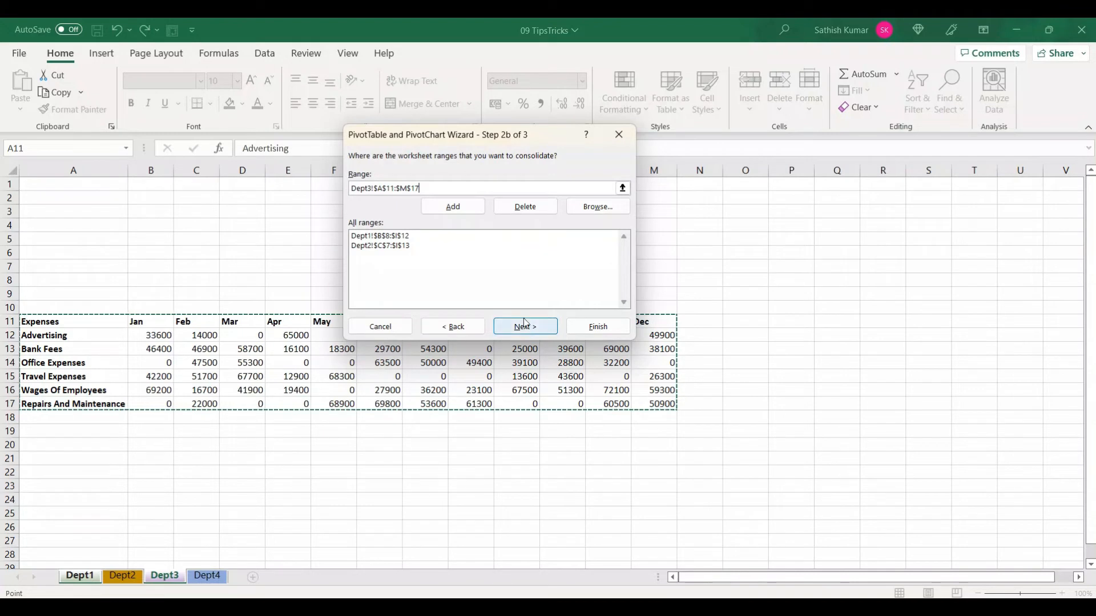
pyautogui.click(460, 207)
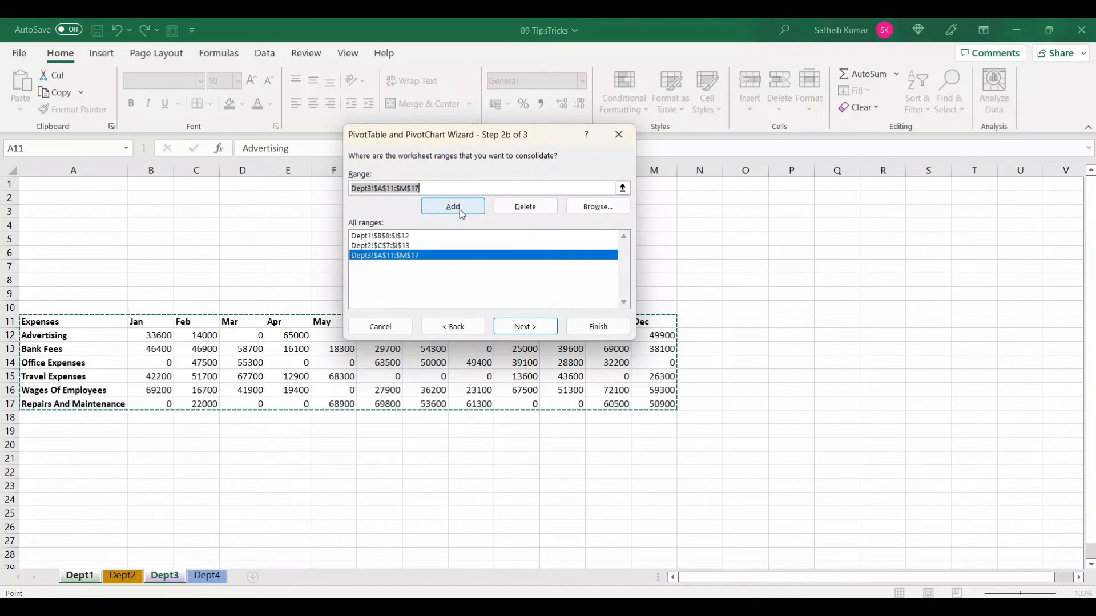
# Add the Dept4 table range $D$10:$K$16 to the consolidation ranges
pyautogui.click(209, 576)
pyautogui.moveTo(204, 308); pyautogui.dragTo(544, 388)
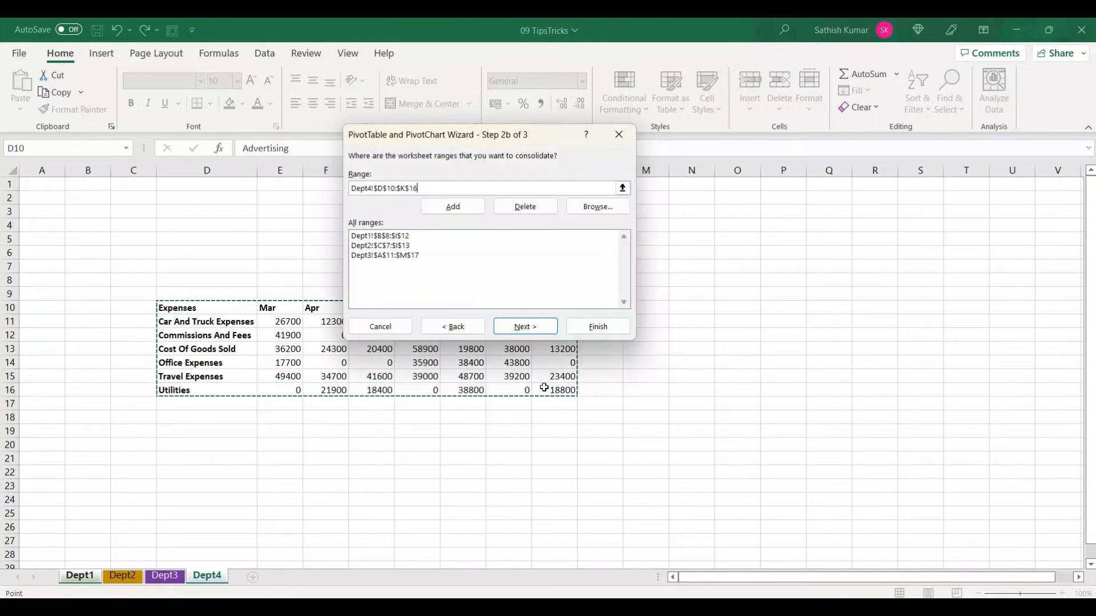
pyautogui.click(464, 208)
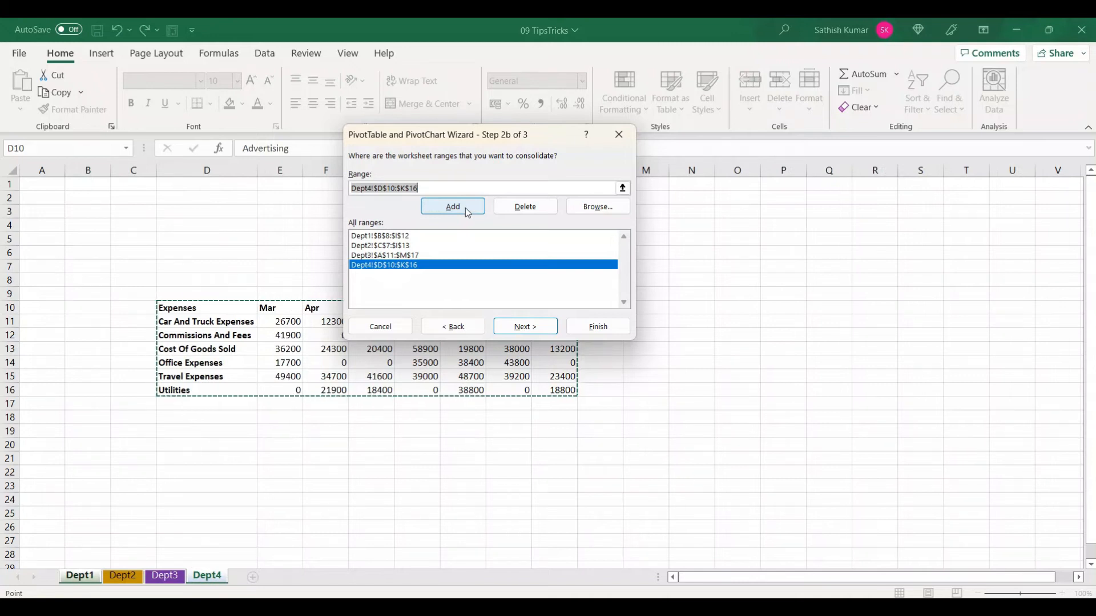
# Place the PivotTable report on a new worksheet and finish the wizard
pyautogui.click(525, 326)
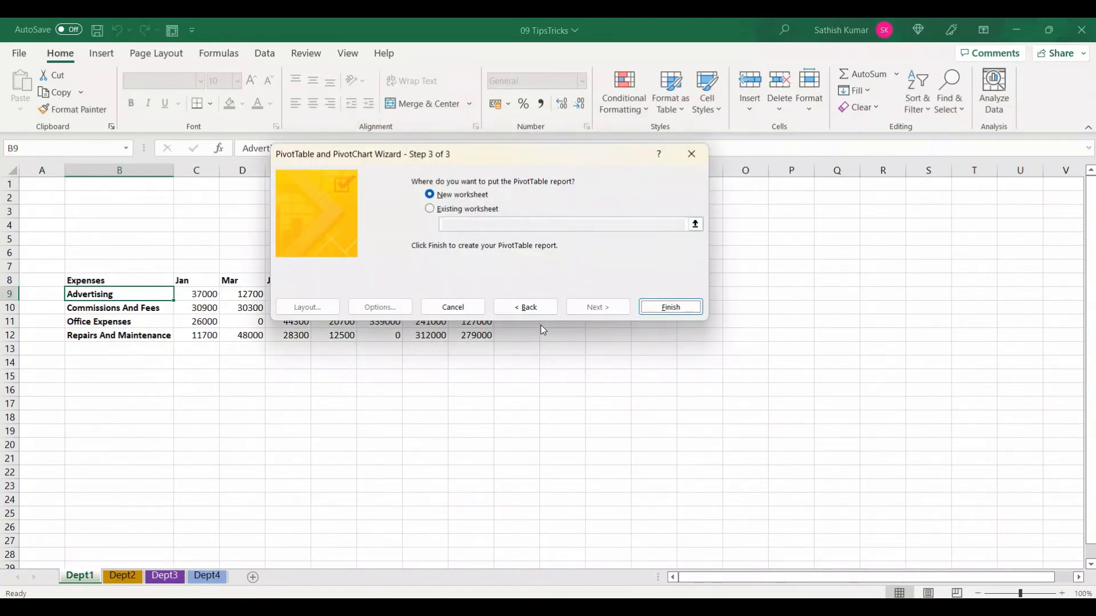
pyautogui.click(446, 211)
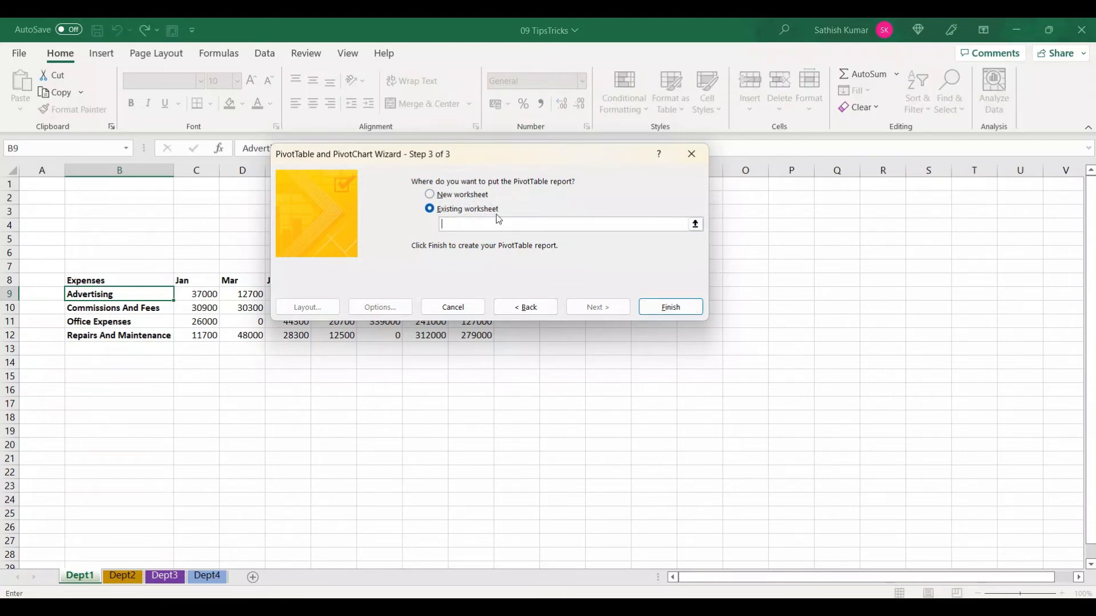
pyautogui.click(479, 195)
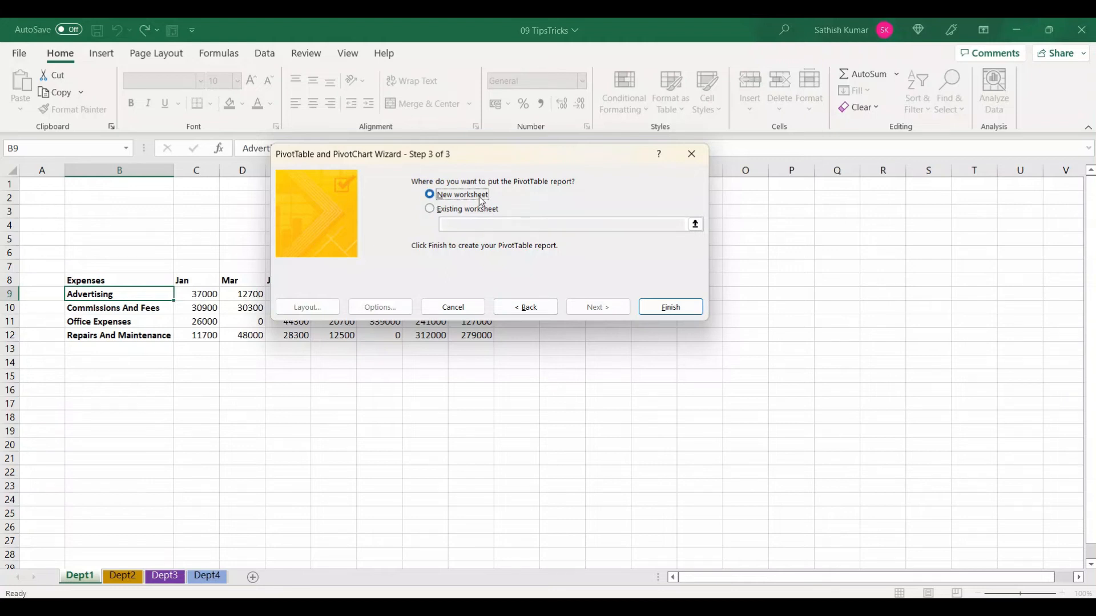
pyautogui.click(662, 308)
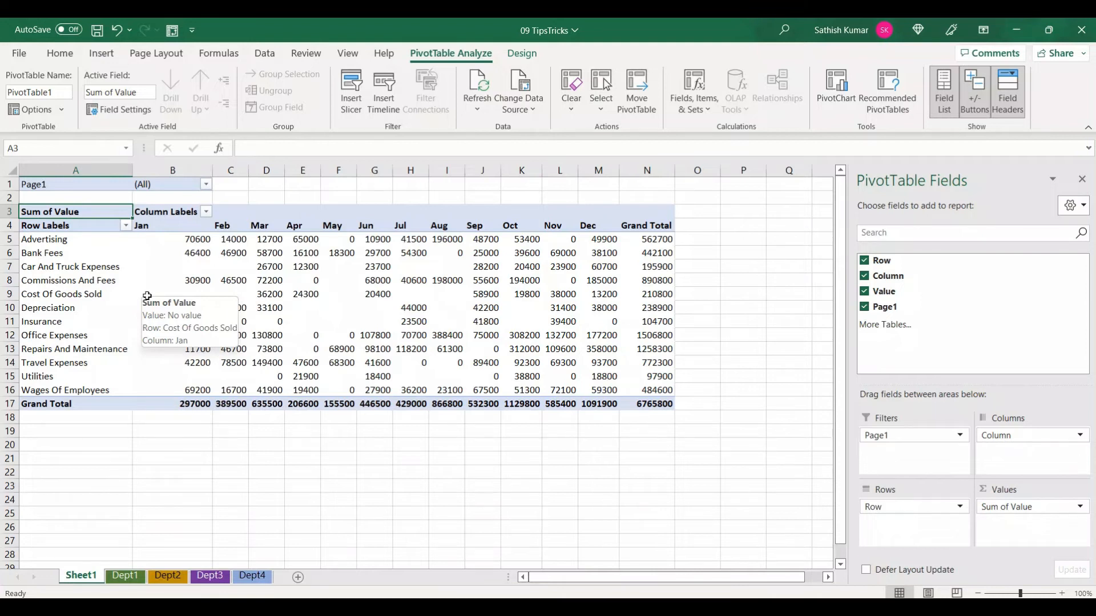
# Filter the PivotTable's Page1 field to show only Item1
pyautogui.click(99, 301)
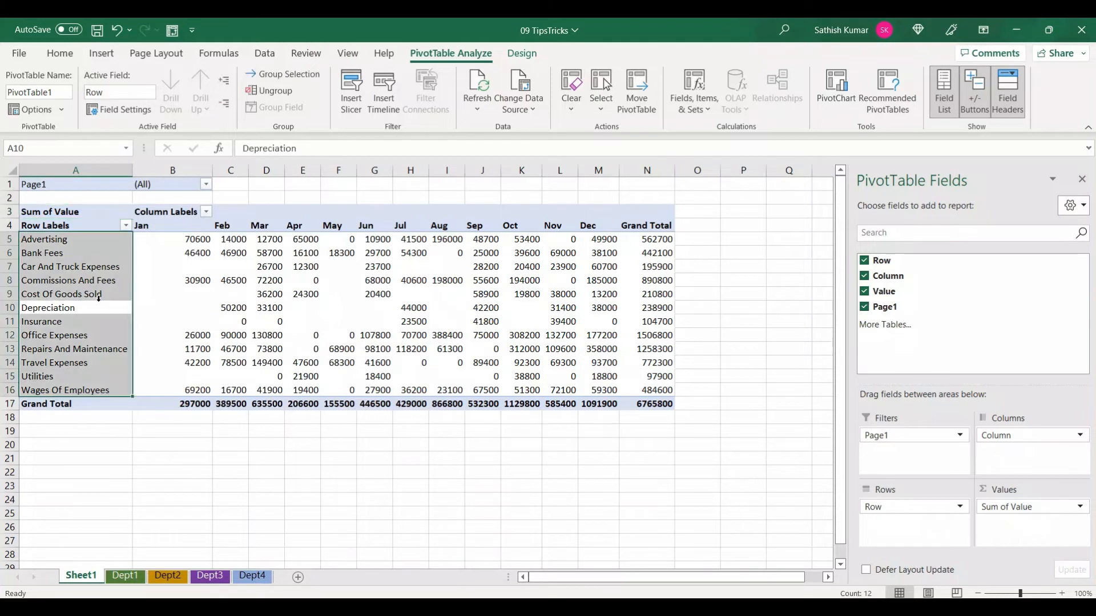
pyautogui.click(104, 309)
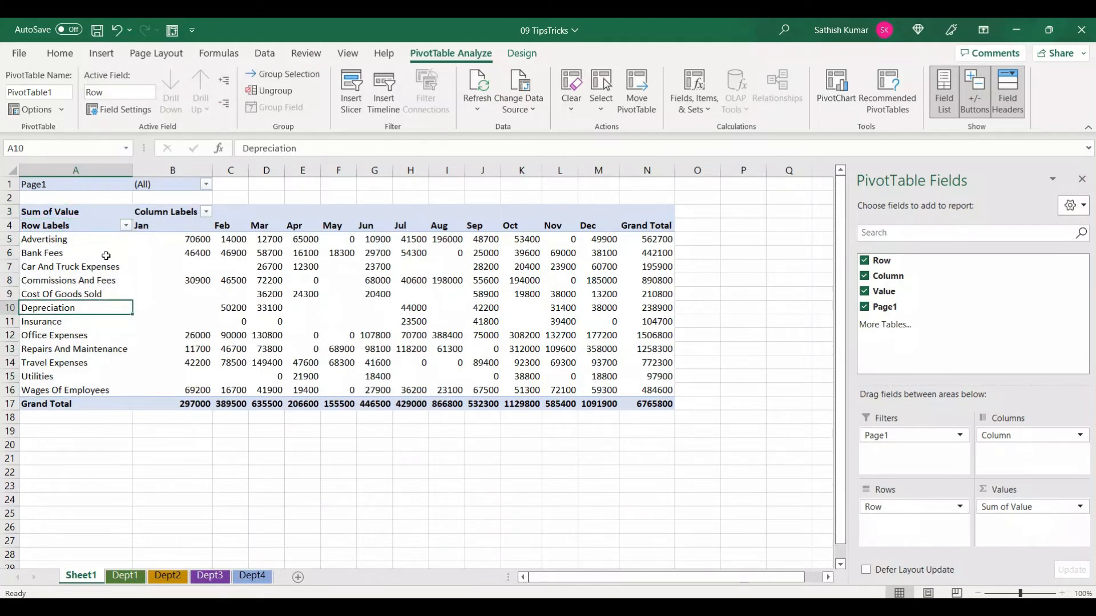
pyautogui.moveTo(557, 331)
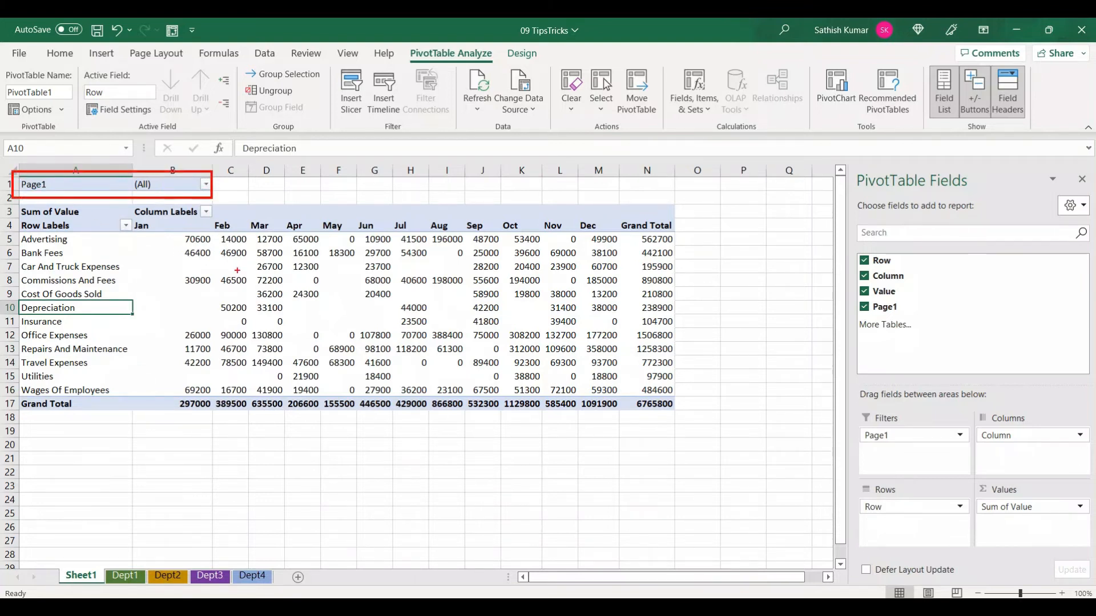
pyautogui.click(206, 183)
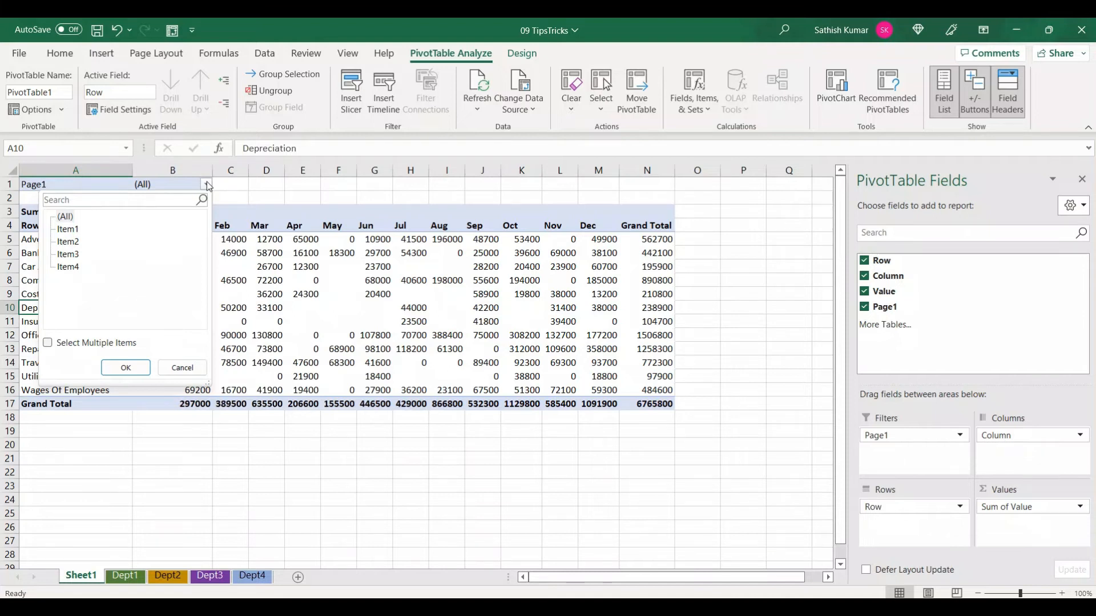
pyautogui.click(73, 234)
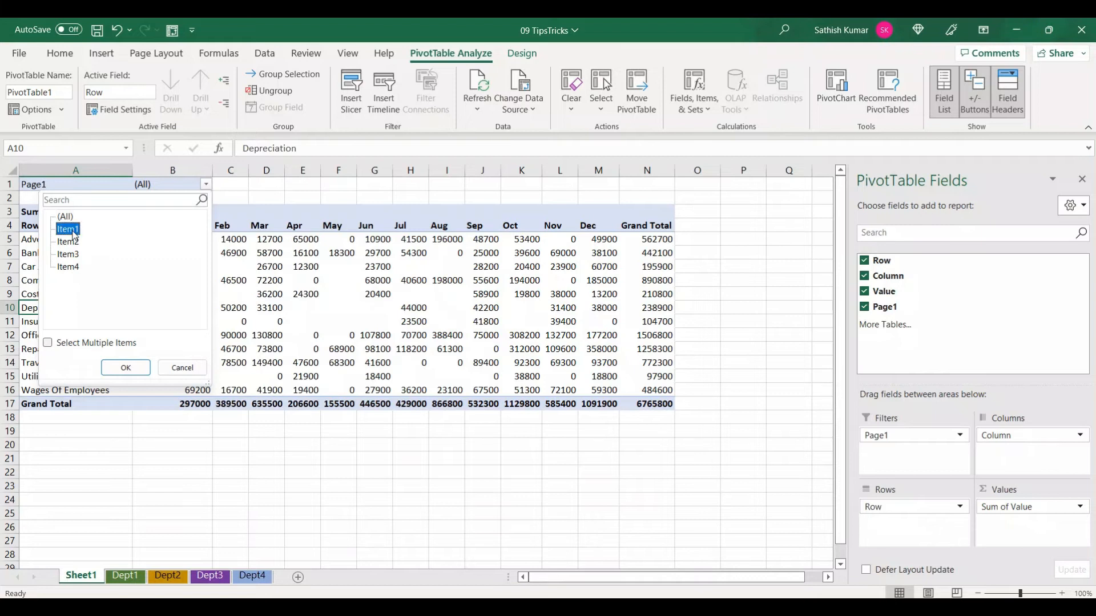
pyautogui.click(126, 368)
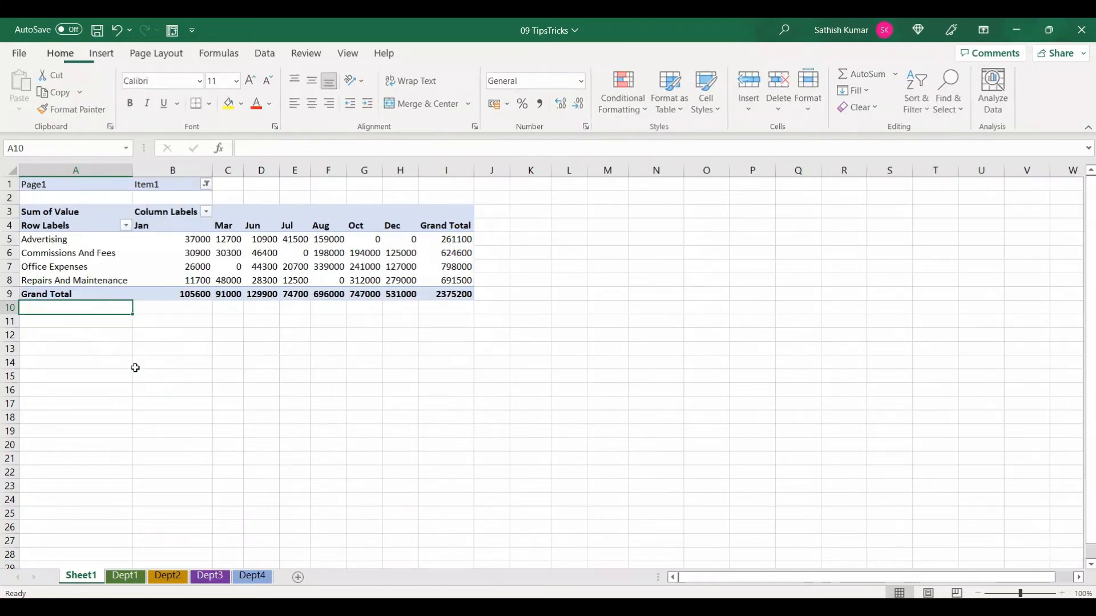
pyautogui.click(128, 278)
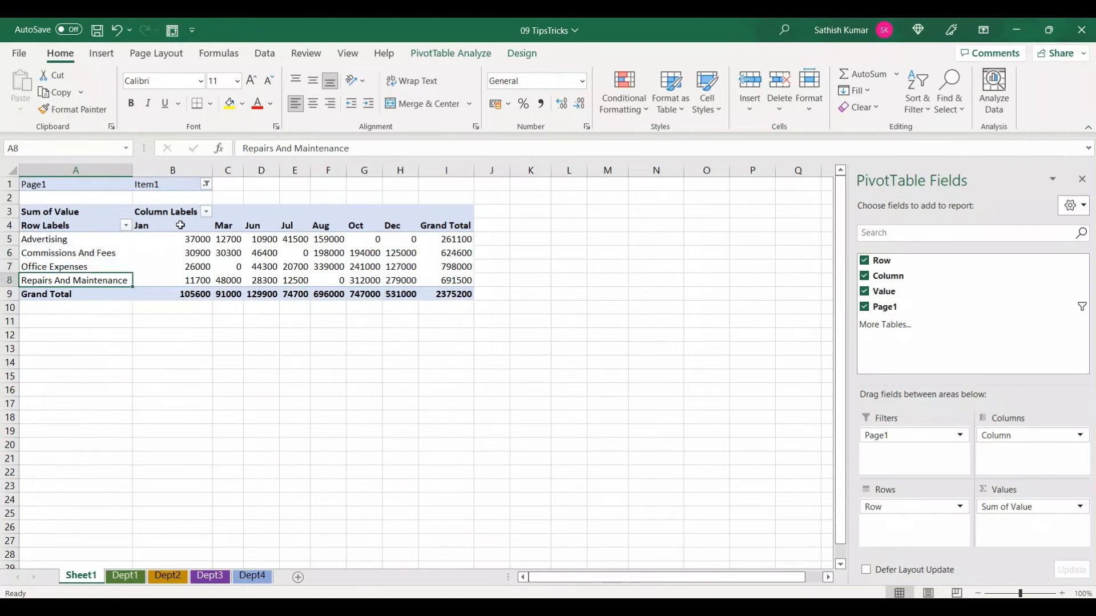
pyautogui.click(206, 184)
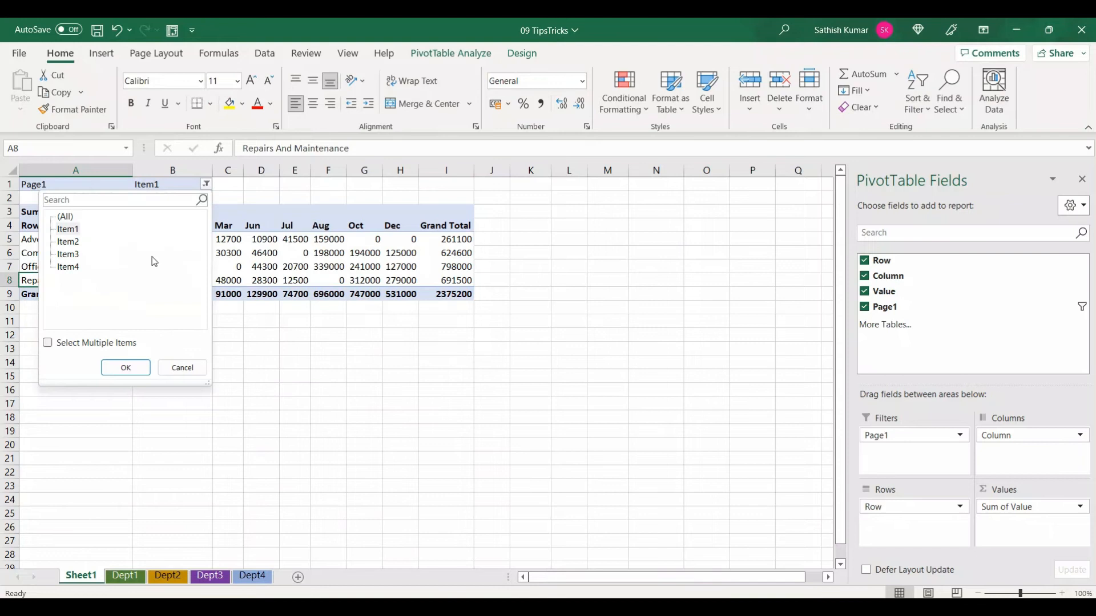
pyautogui.click(49, 344)
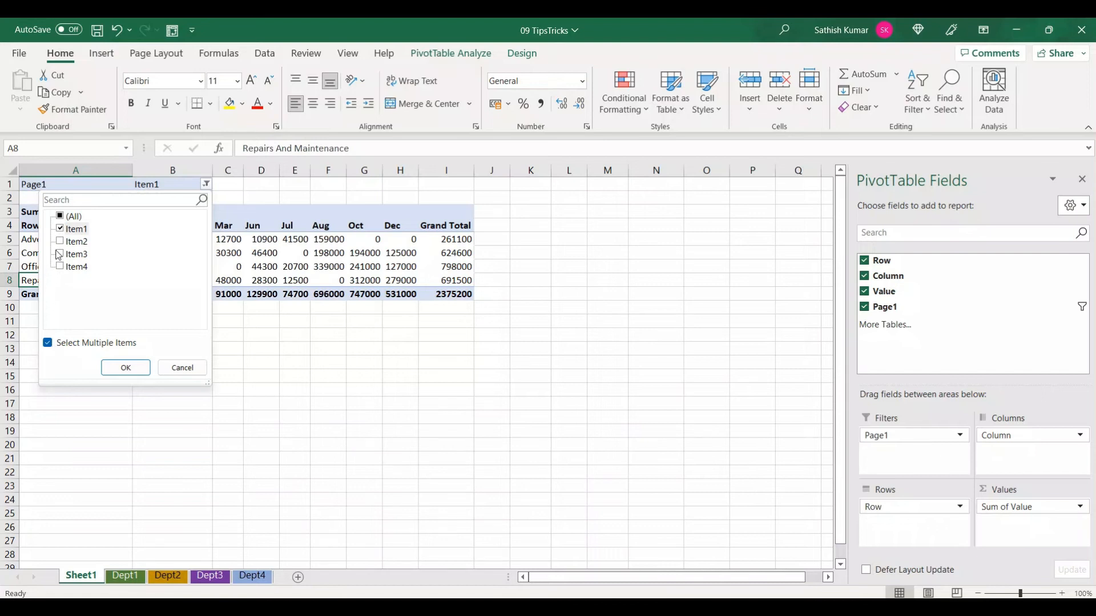
pyautogui.click(60, 241)
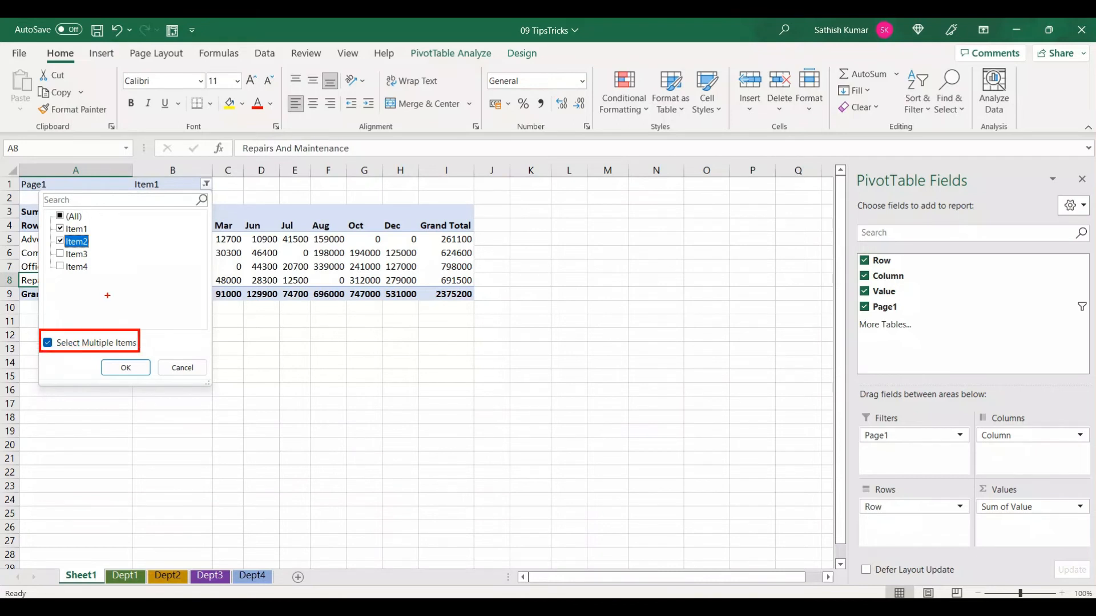
pyautogui.moveTo(52, 223); pyautogui.dragTo(106, 250)
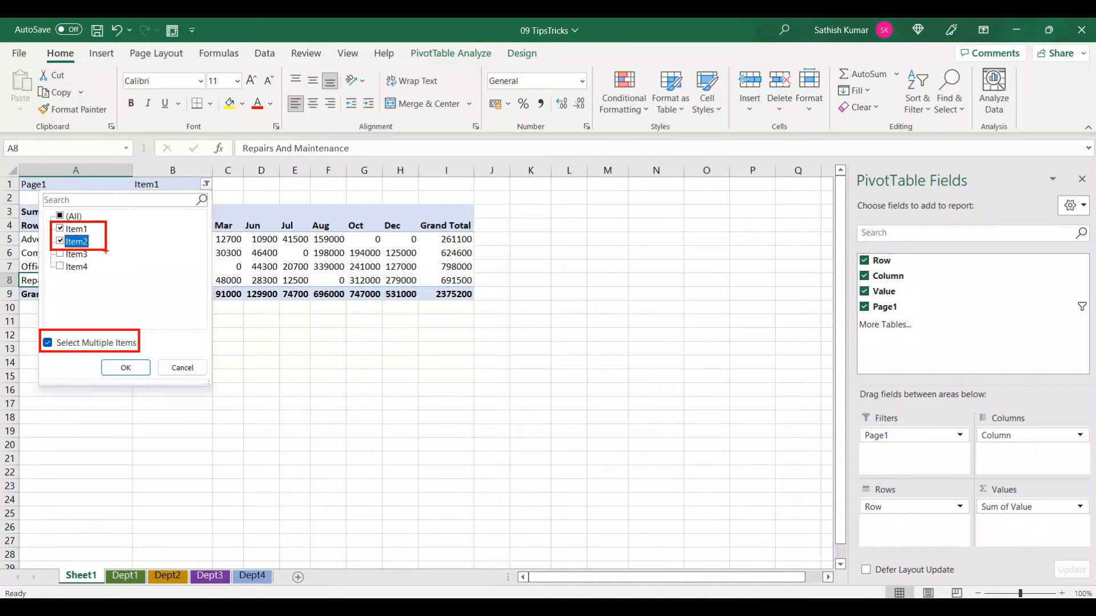
pyautogui.press('Escape')
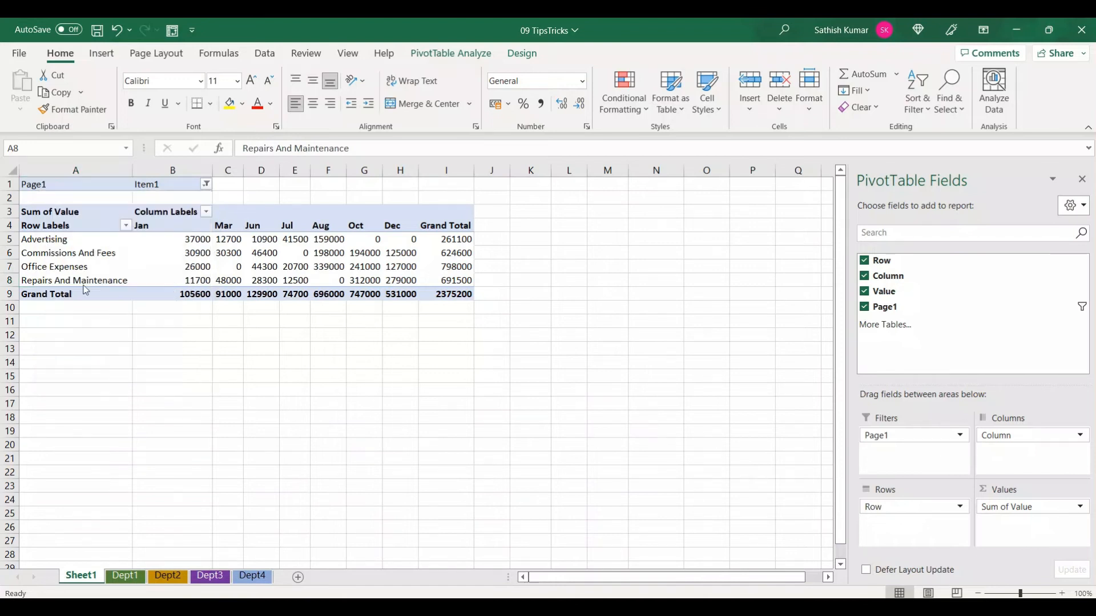
# Filter the Page1 field to show Item1 and Item2 together using multiple item selection
pyautogui.click(206, 183)
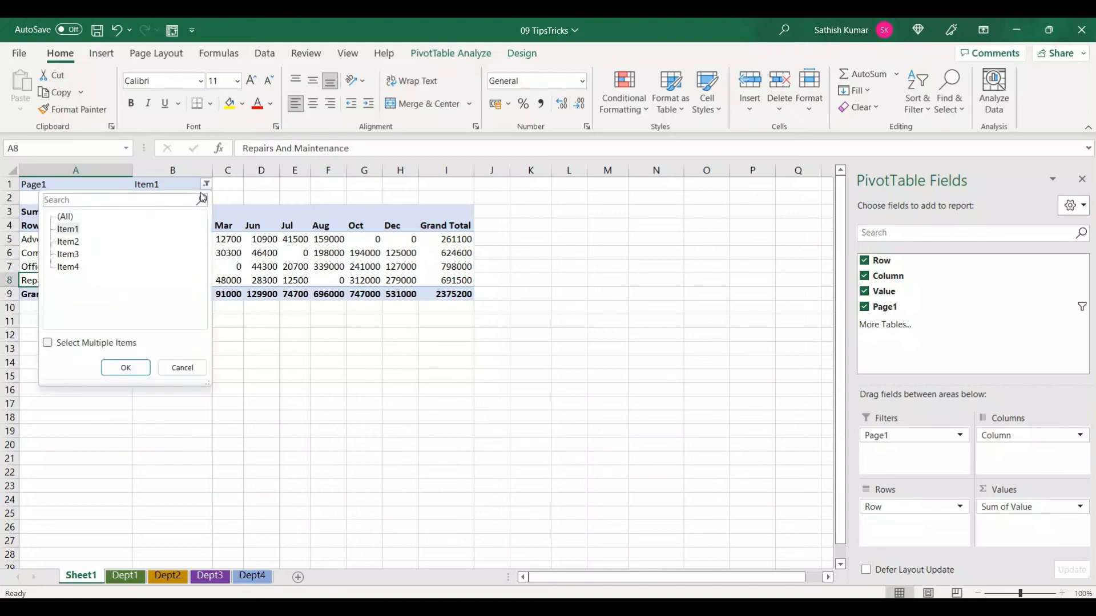
pyautogui.click(86, 343)
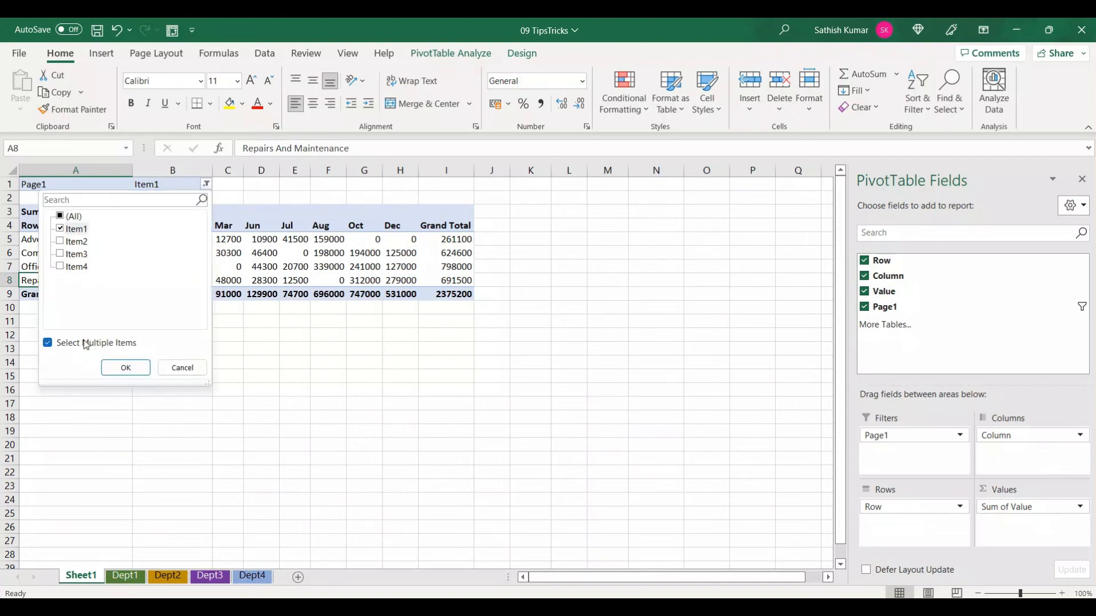
pyautogui.click(72, 242)
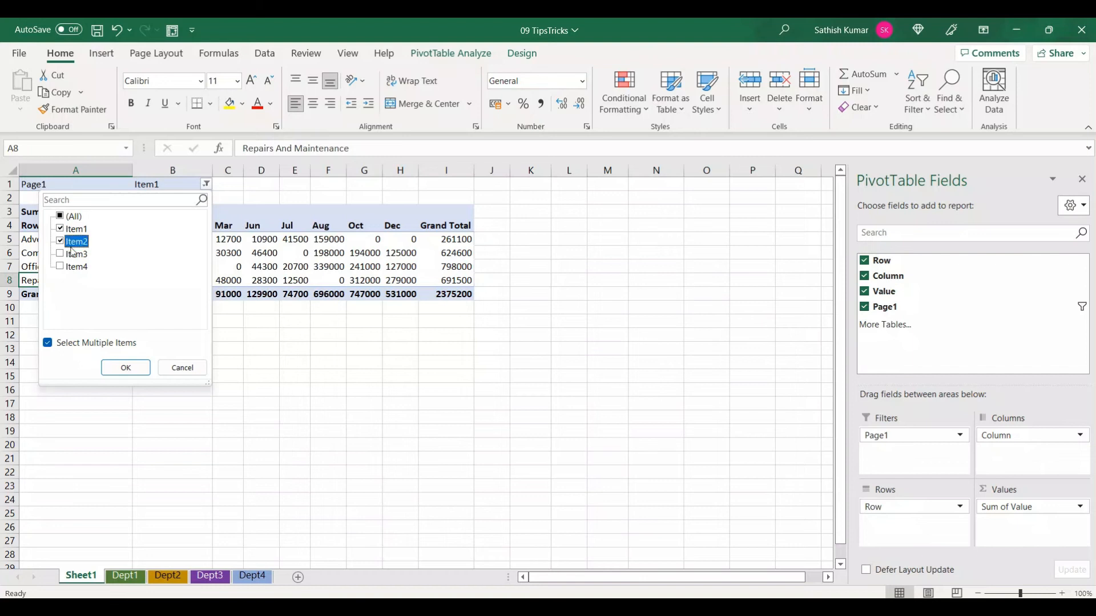
pyautogui.click(142, 370)
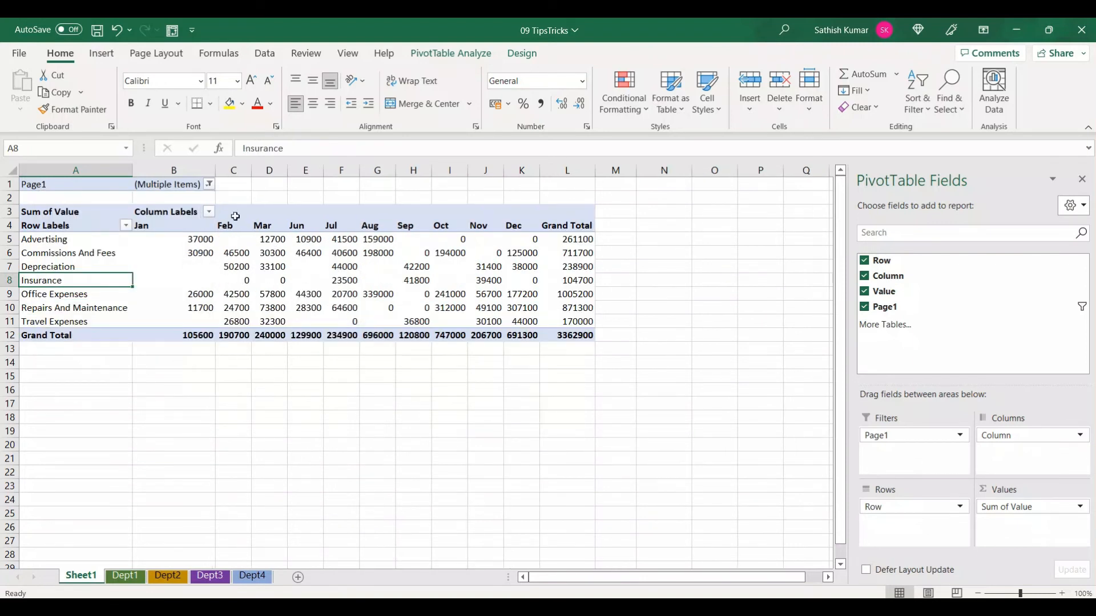
# Clear the Page1 filter so the PivotTable shows all items
pyautogui.click(209, 183)
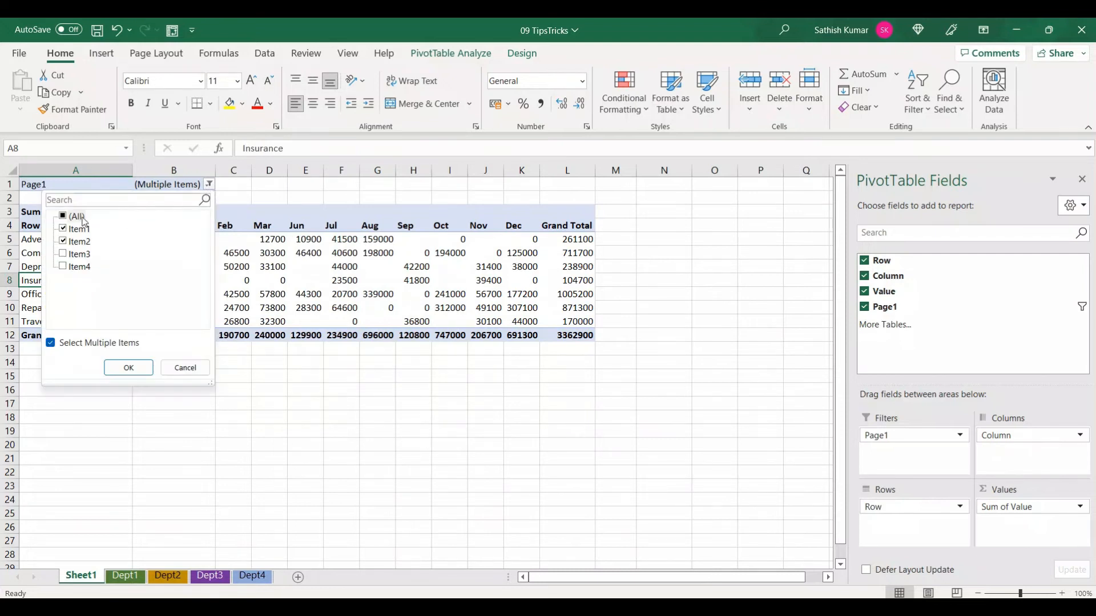
pyautogui.click(63, 217)
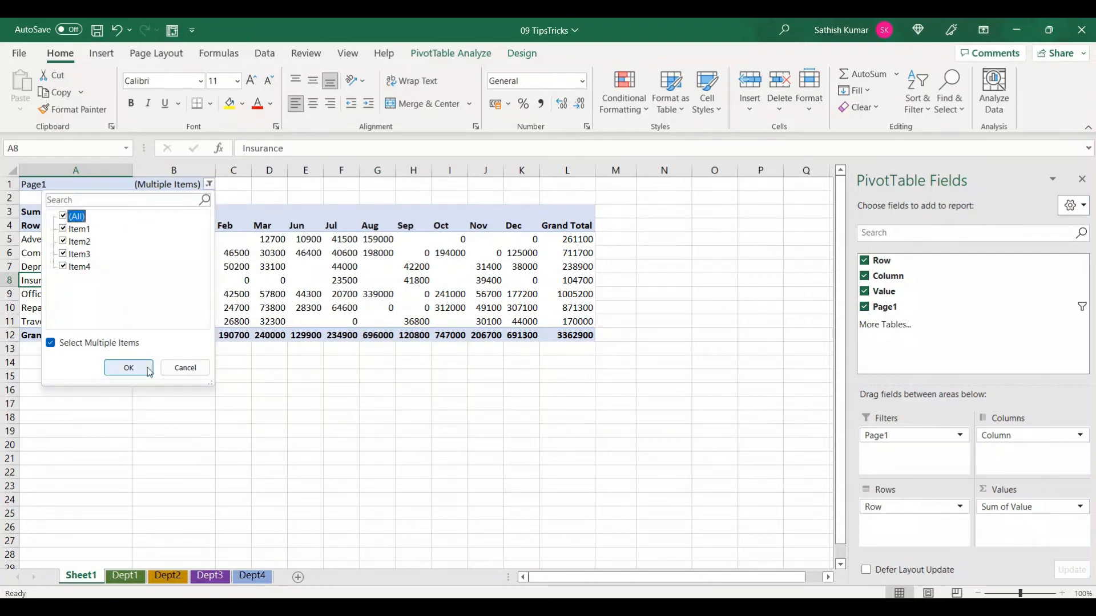
pyautogui.click(128, 368)
pyautogui.moveTo(148, 367)
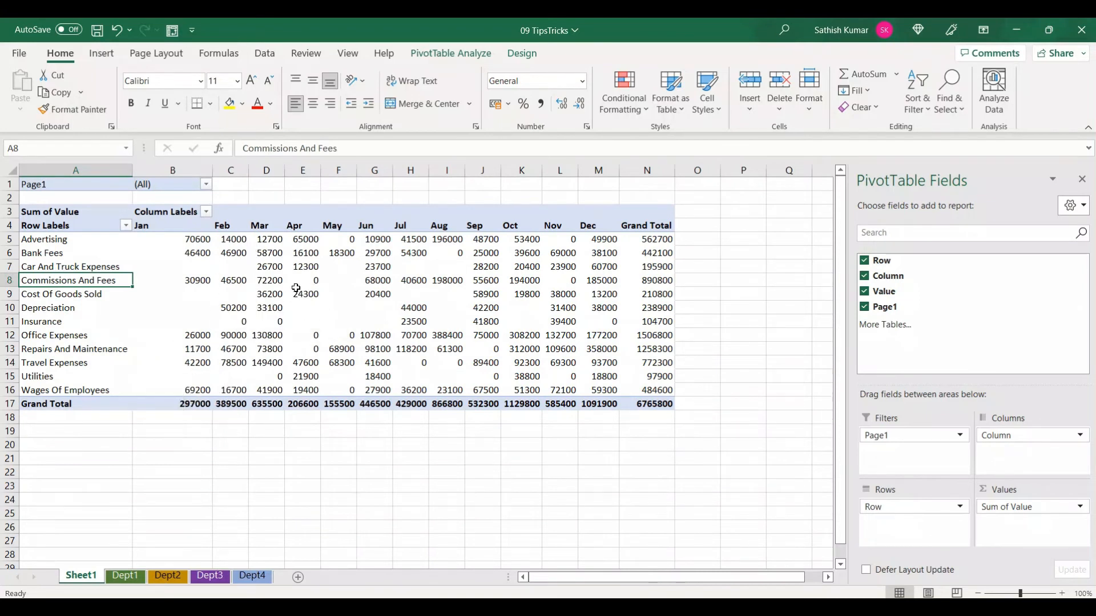
pyautogui.moveTo(293, 276)
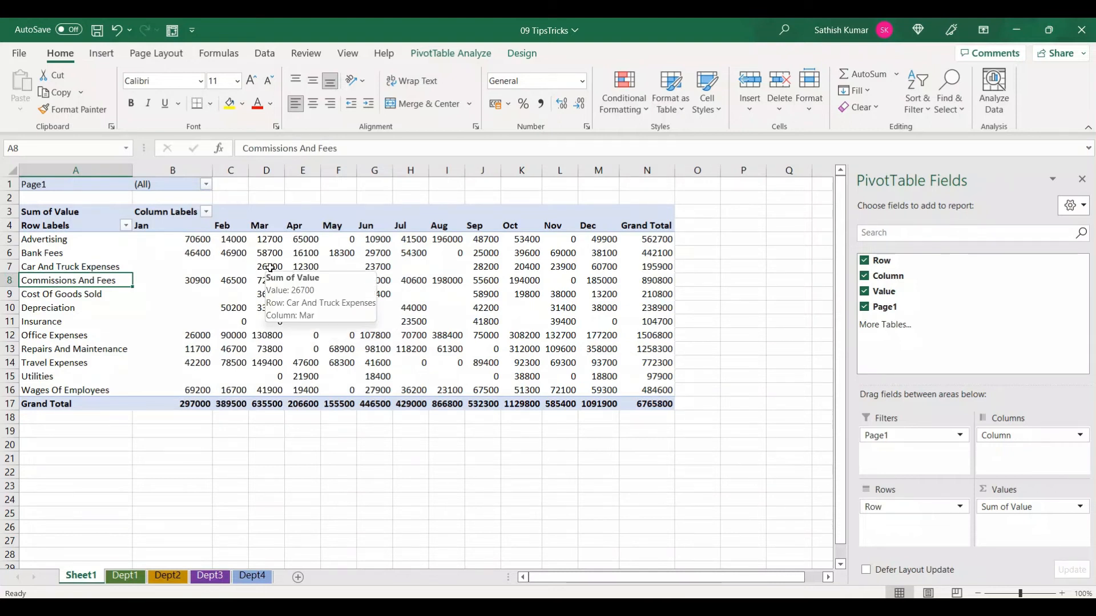
pyautogui.rightClick(270, 268)
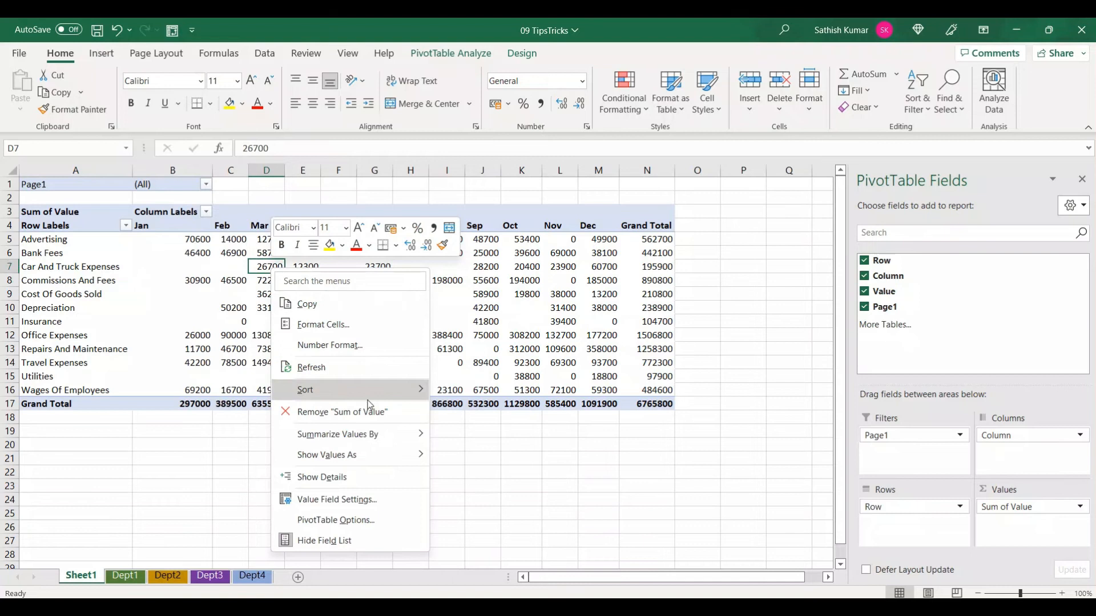
pyautogui.moveTo(372, 436)
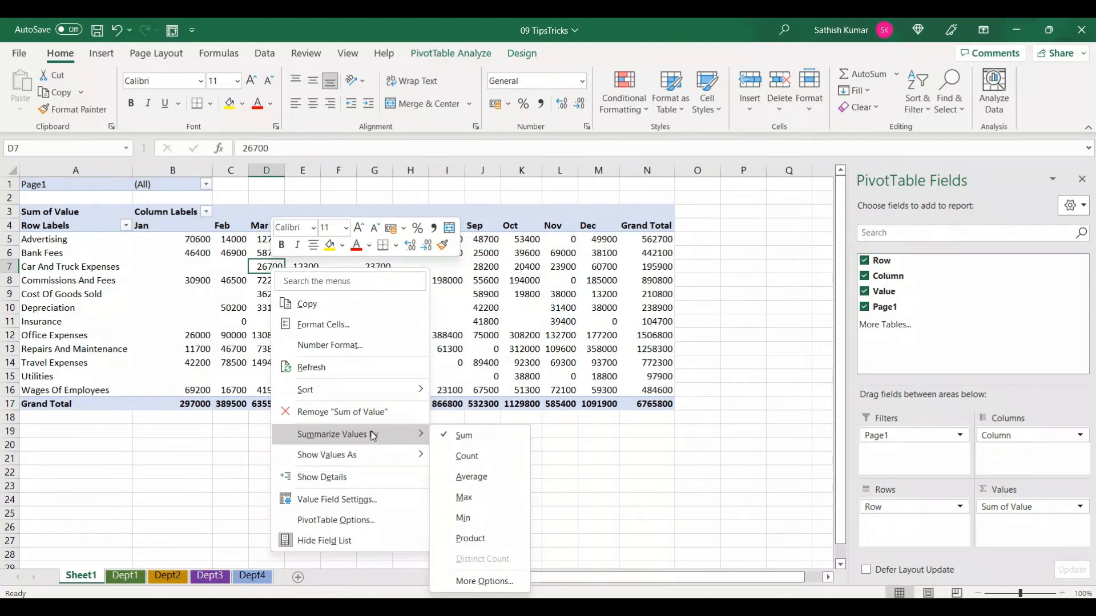
pyautogui.click(498, 347)
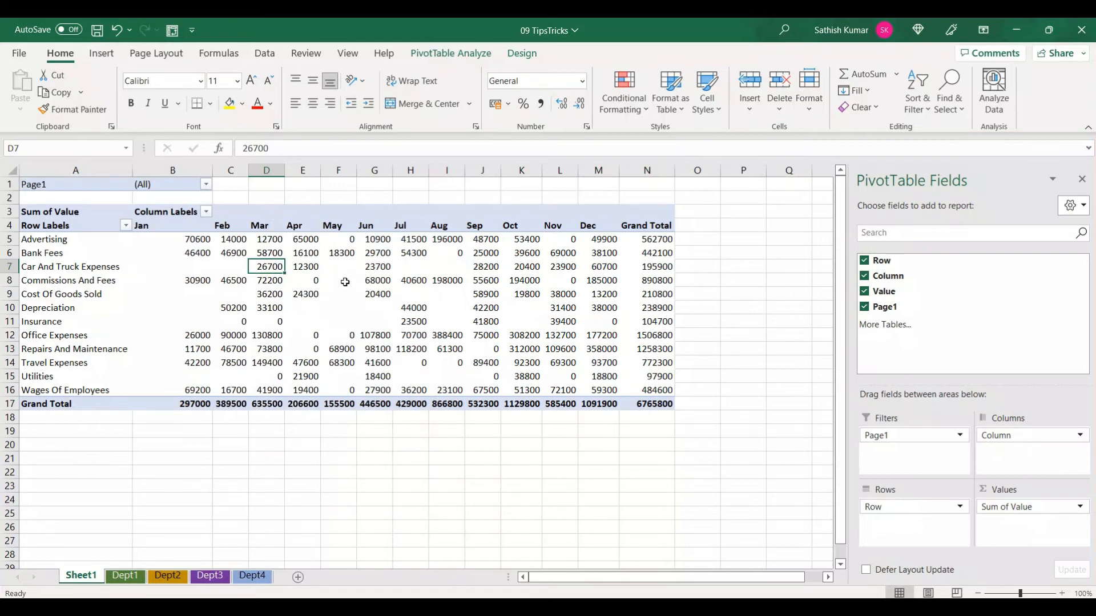
# Set the PivotTable options to show 0 in empty cells
pyautogui.moveTo(345, 268)
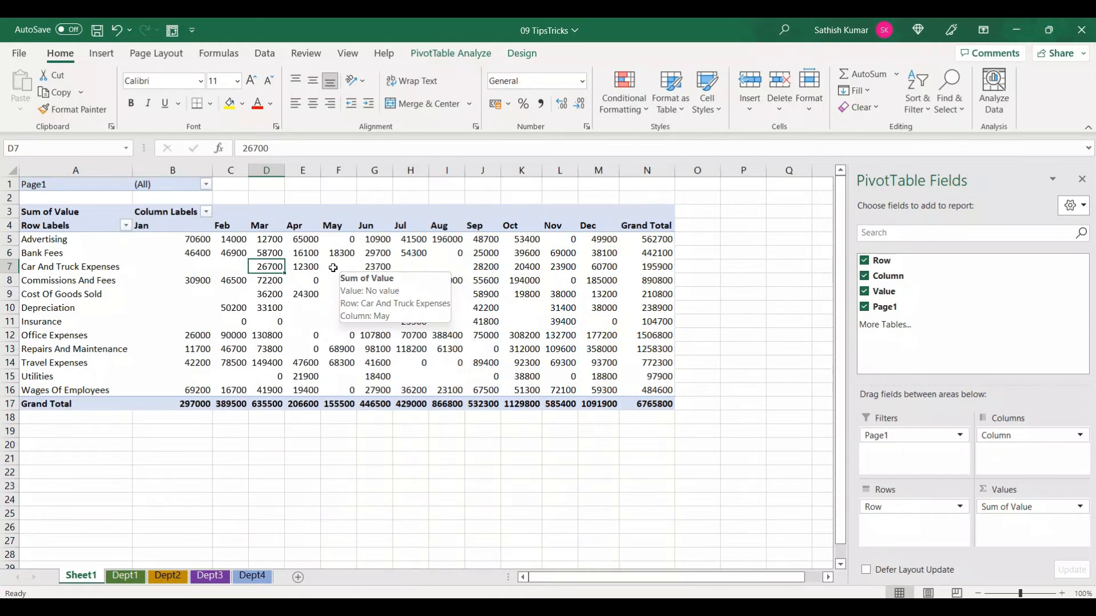
pyautogui.rightClick(334, 268)
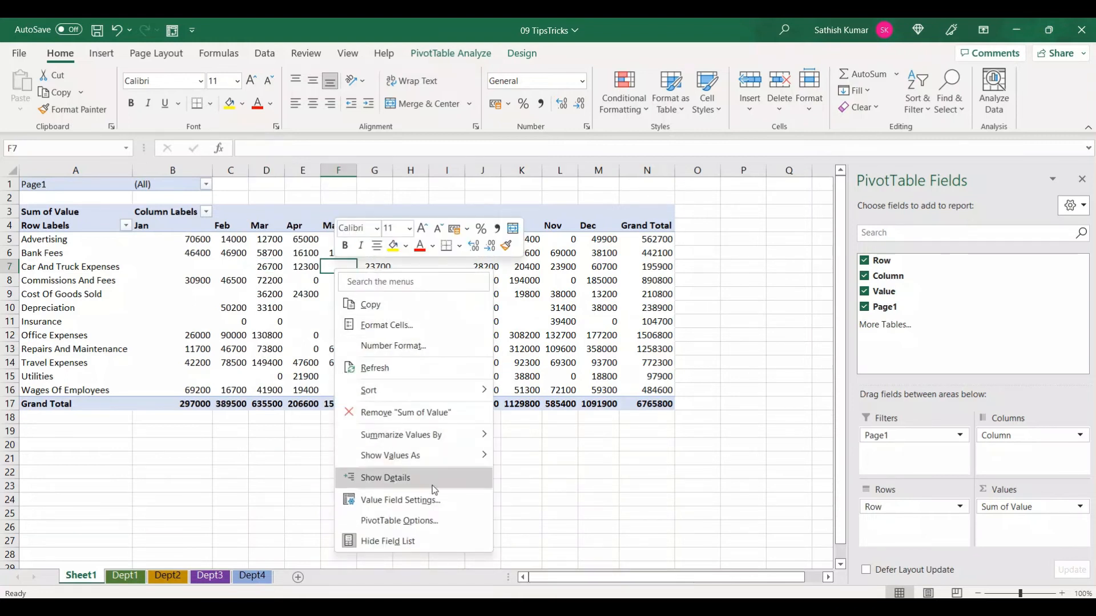
pyautogui.click(438, 519)
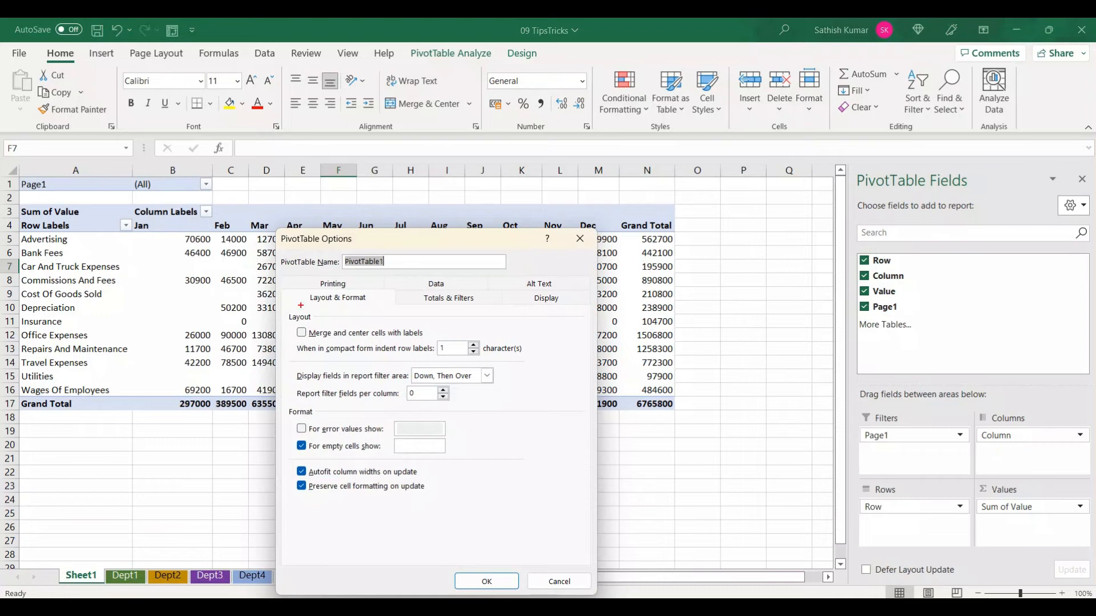
pyautogui.moveTo(279, 287); pyautogui.dragTo(391, 307)
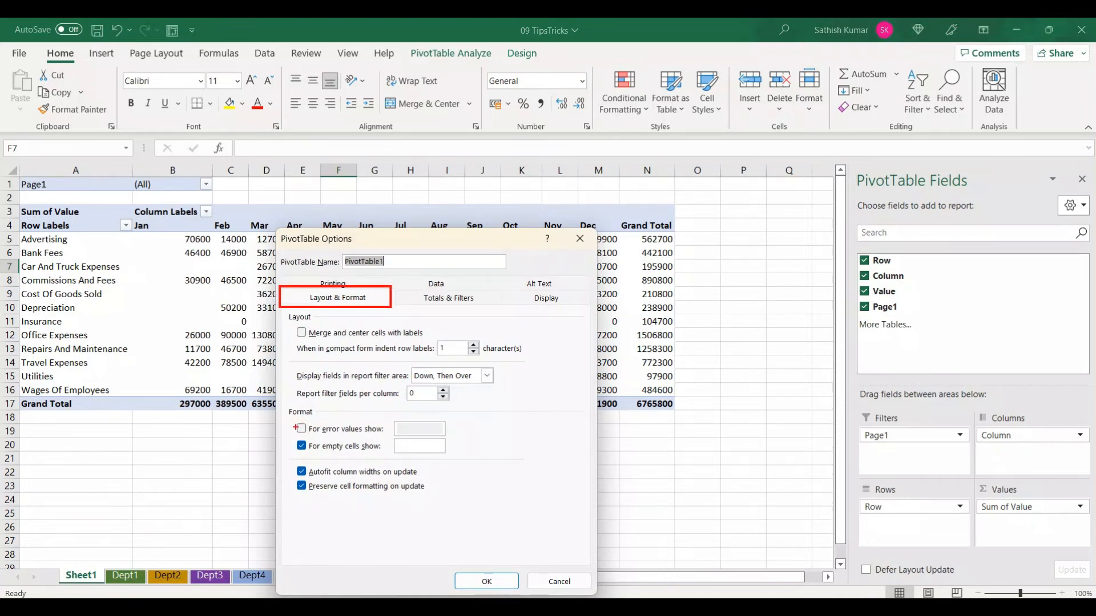
pyautogui.moveTo(290, 438)
pyautogui.mouseDown()
pyautogui.moveTo(346, 460)
pyautogui.moveTo(454, 457)
pyautogui.mouseUp()
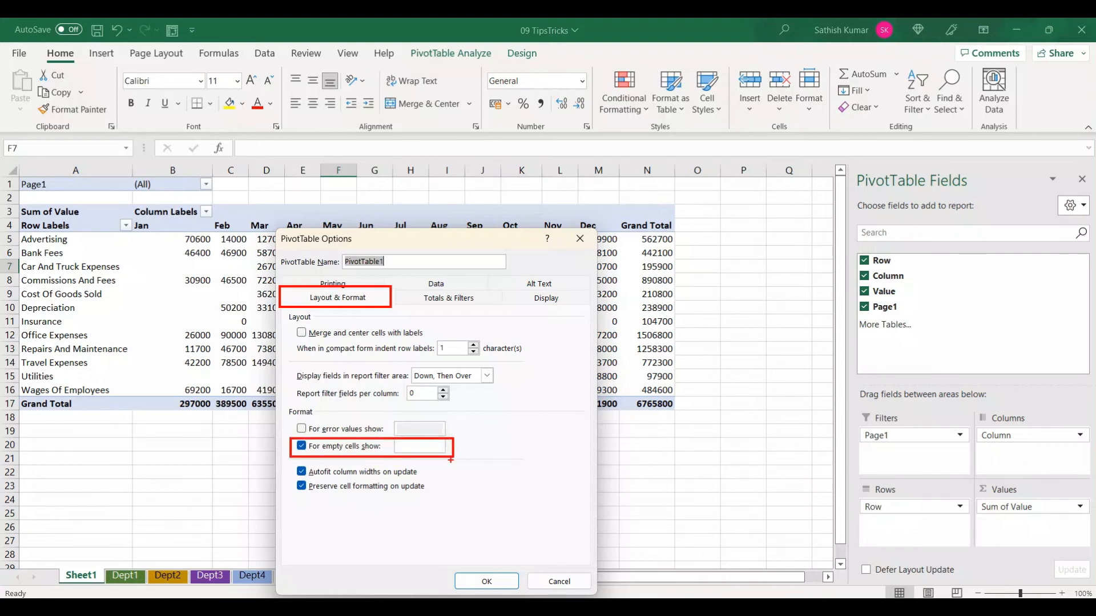
pyautogui.press('Escape')
pyautogui.click(410, 445)
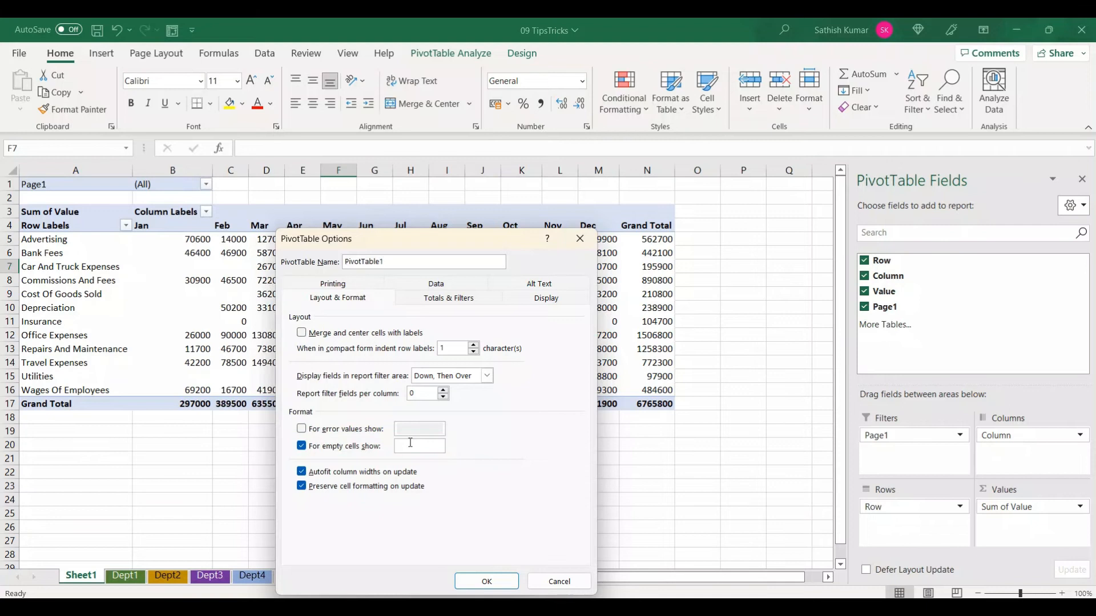
pyautogui.write('0')
pyautogui.click(487, 582)
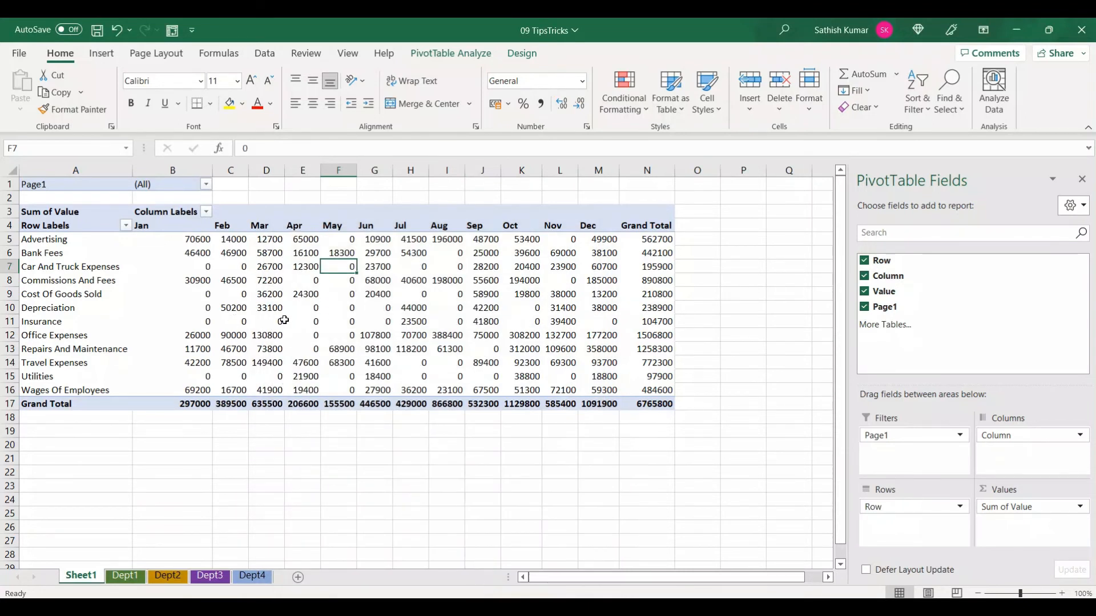
pyautogui.moveTo(284, 320)
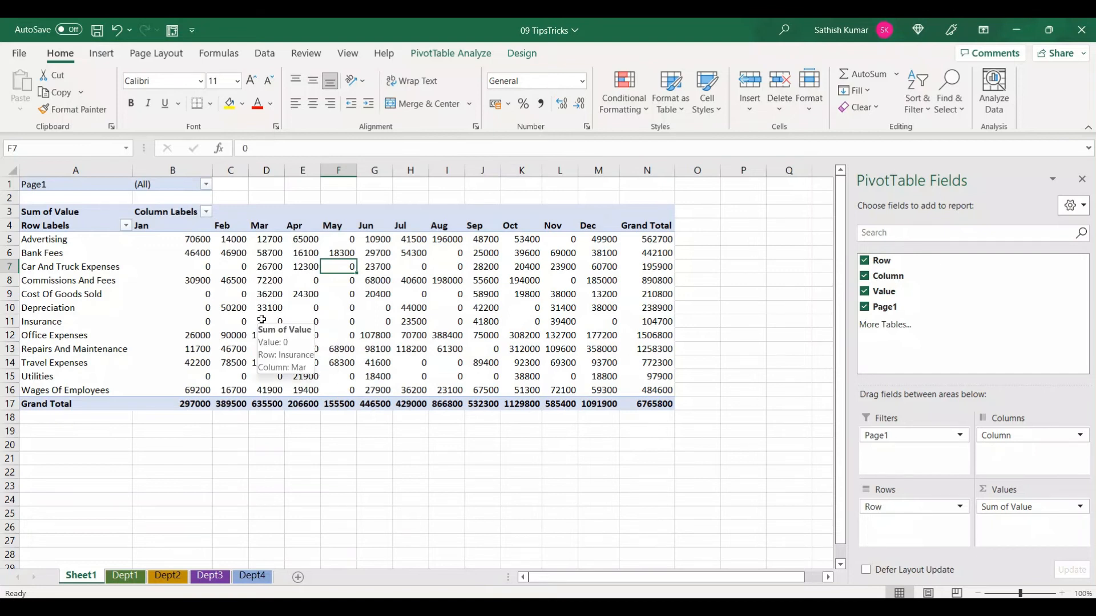
pyautogui.click(262, 320)
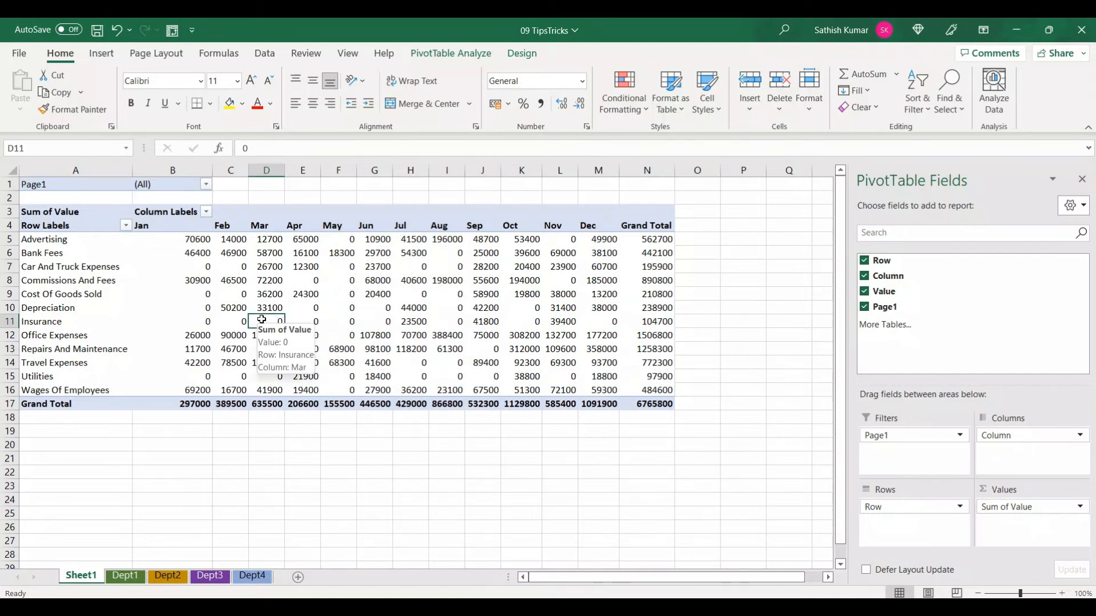
pyautogui.click(206, 185)
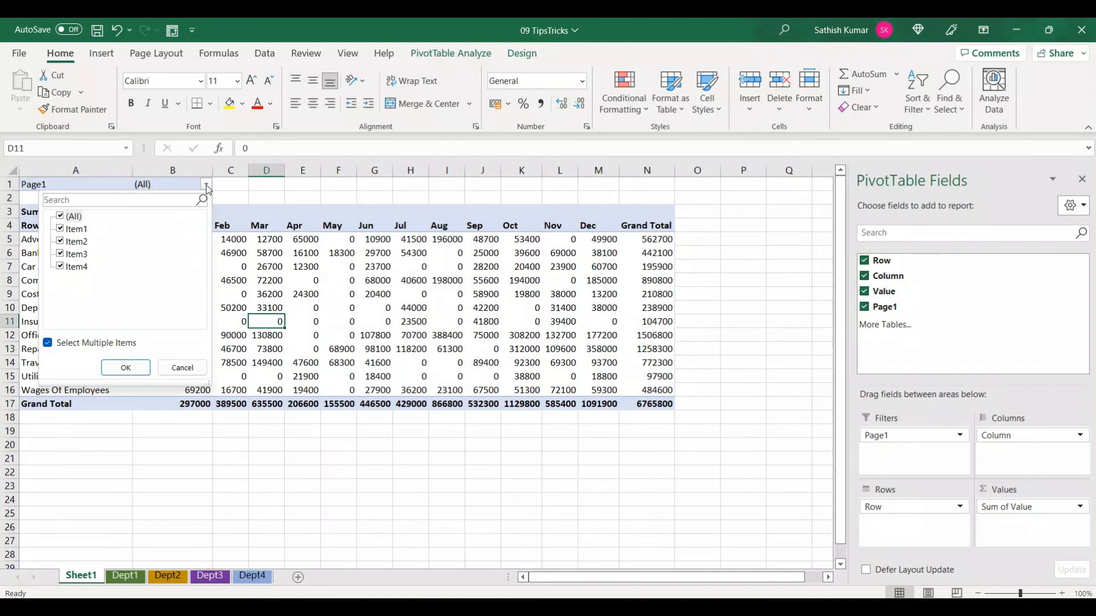
pyautogui.click(207, 185)
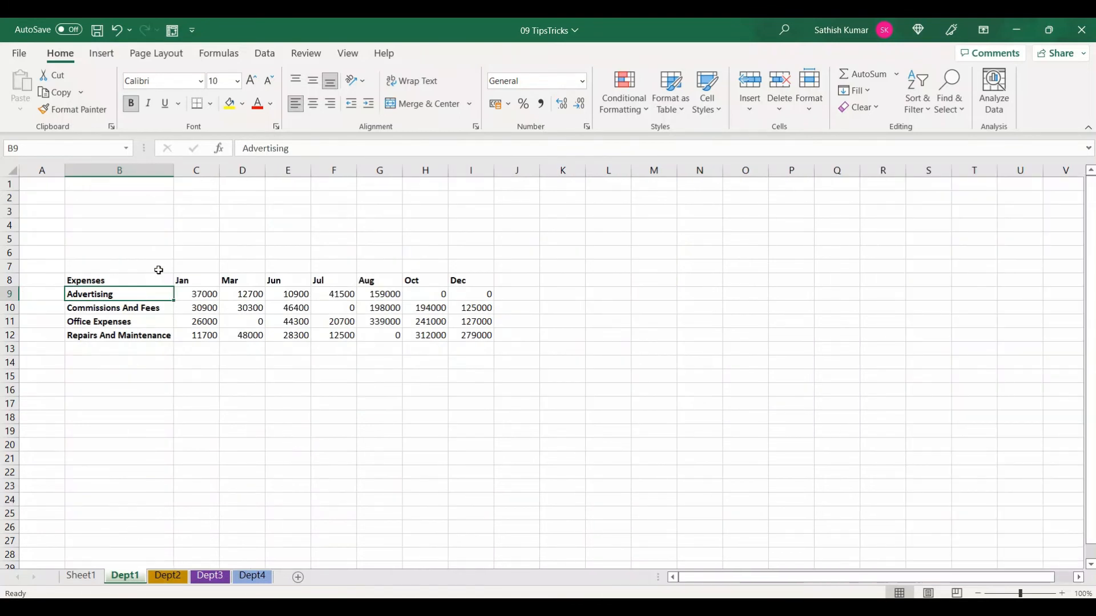
# Start the PivotTable and PivotChart Wizard with multiple consolidation ranges, choosing to create the page fields yourself
pyautogui.click(173, 32)
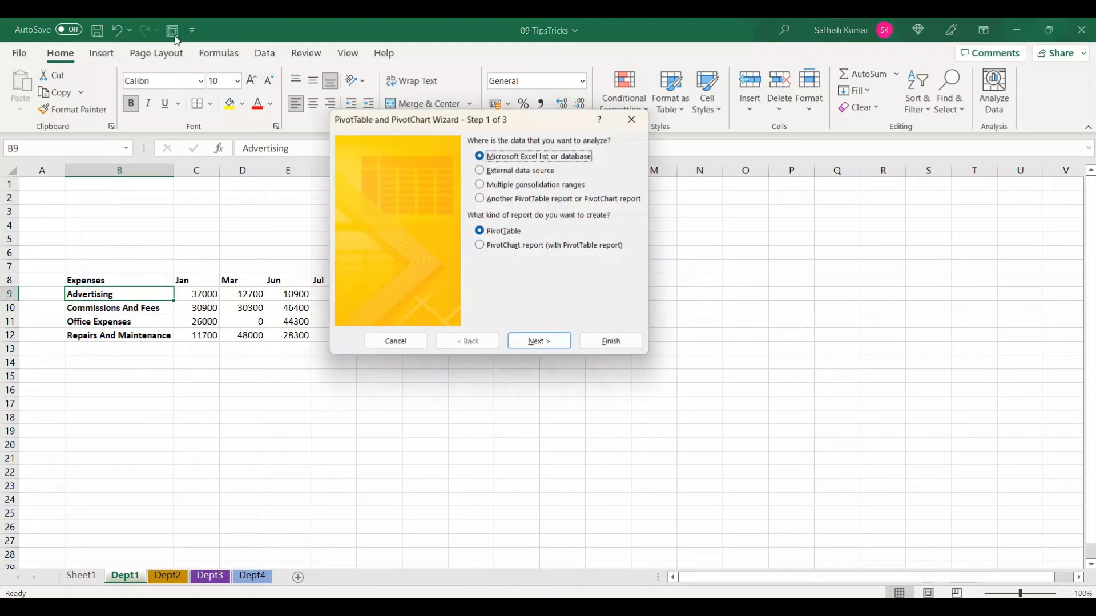
pyautogui.click(503, 188)
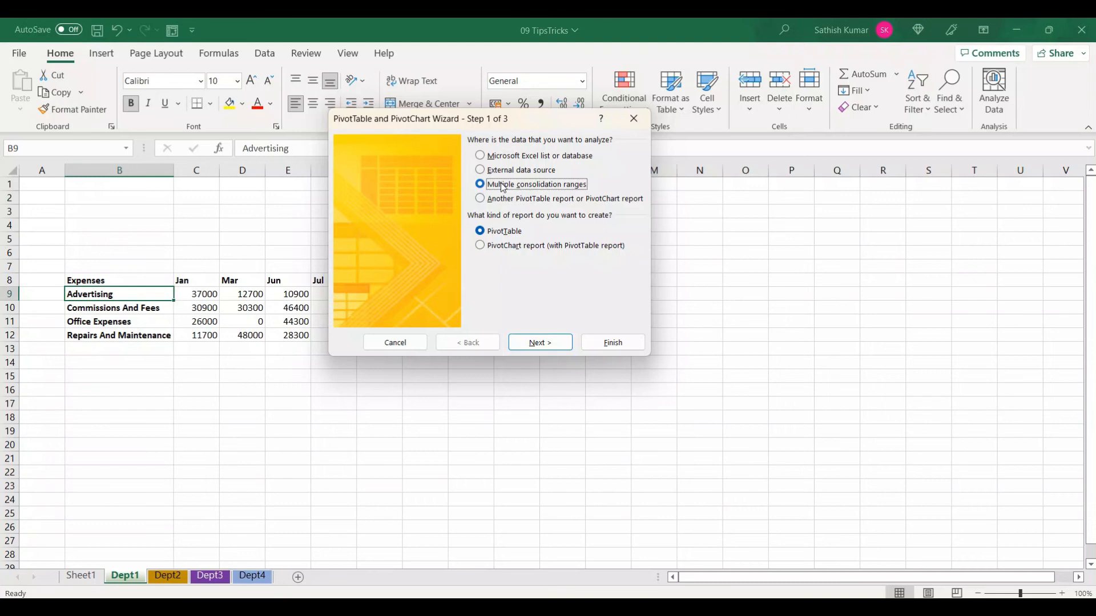
pyautogui.click(562, 342)
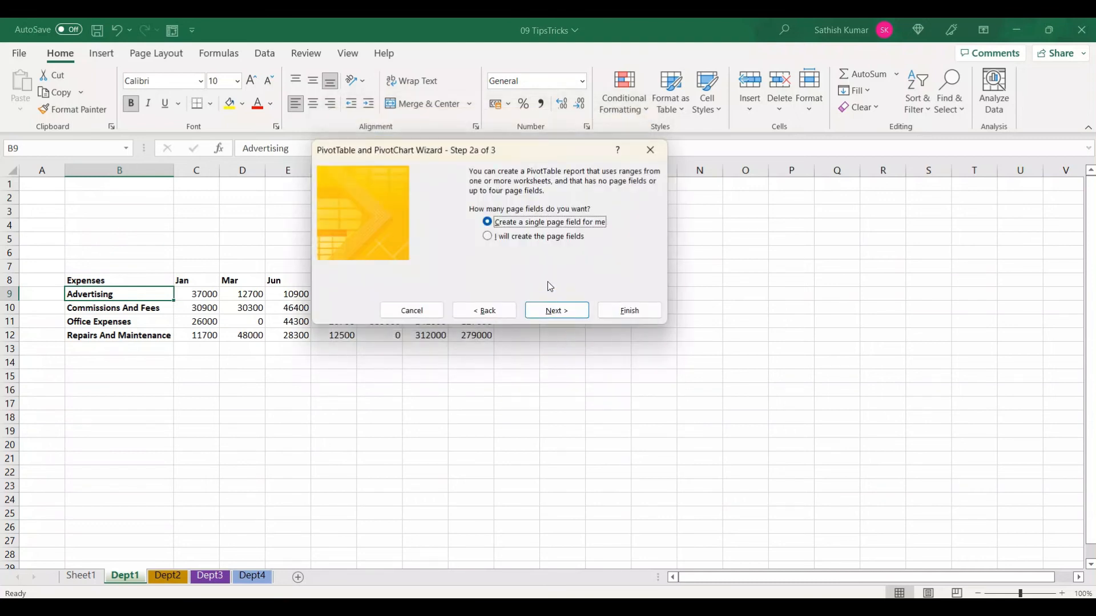
pyautogui.click(526, 241)
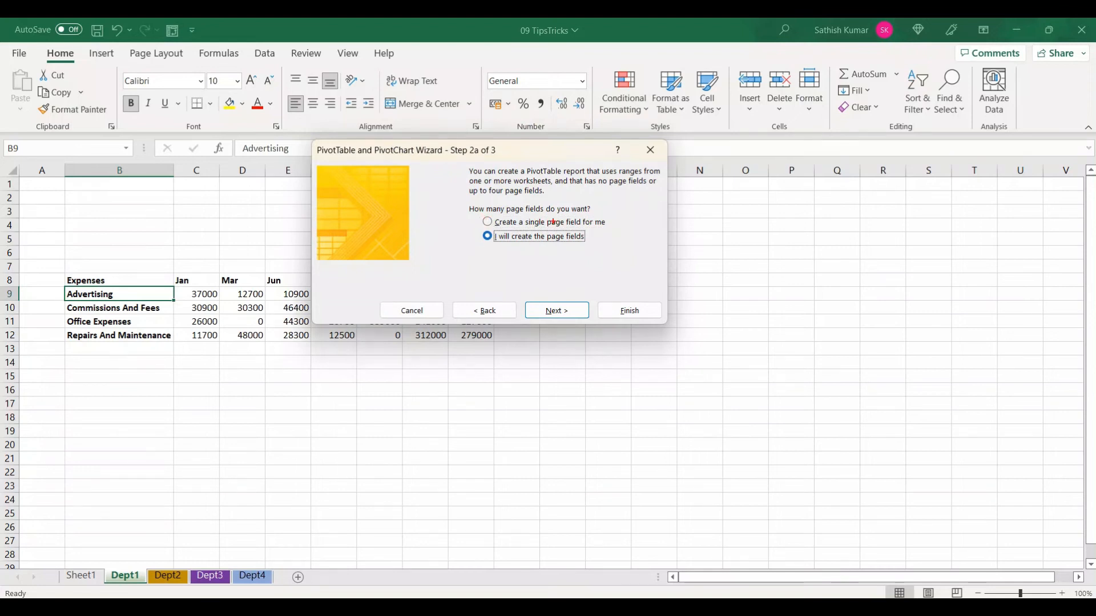
pyautogui.moveTo(475, 230); pyautogui.dragTo(600, 250)
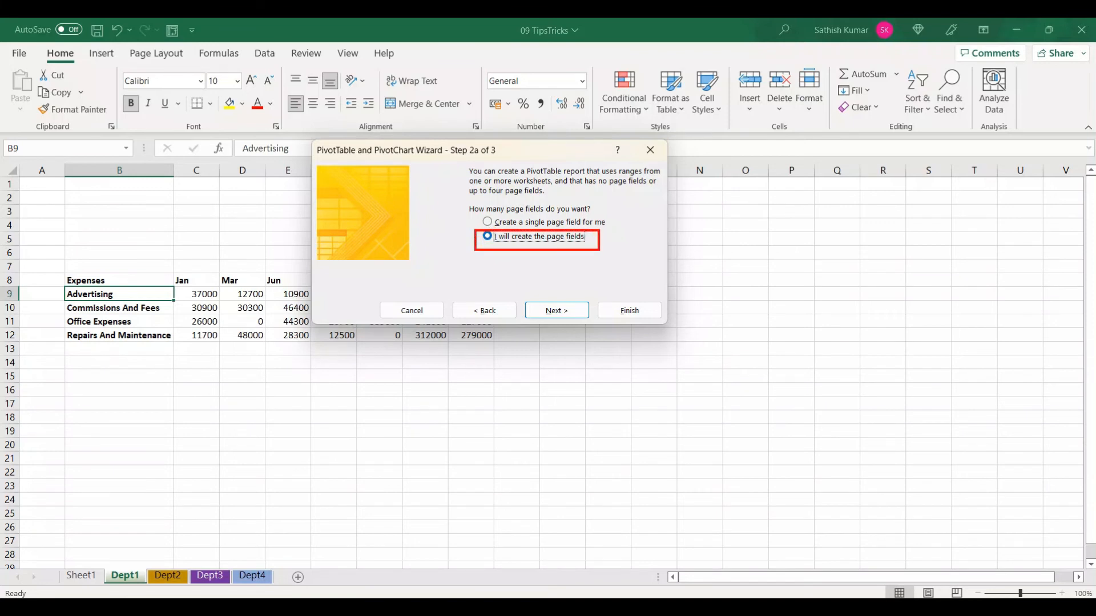
pyautogui.press('Escape')
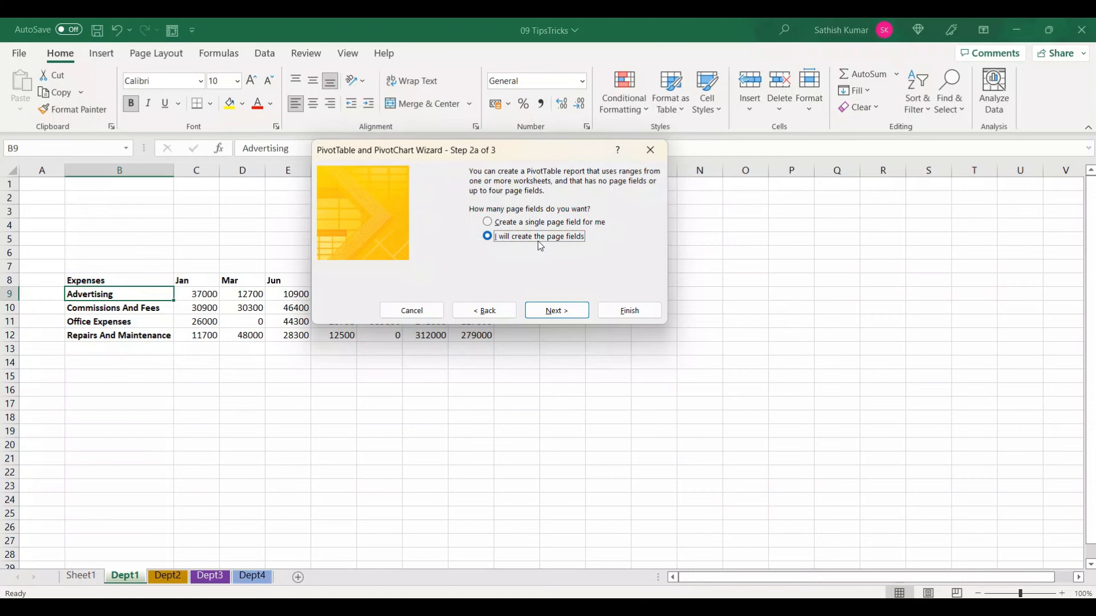
pyautogui.click(556, 311)
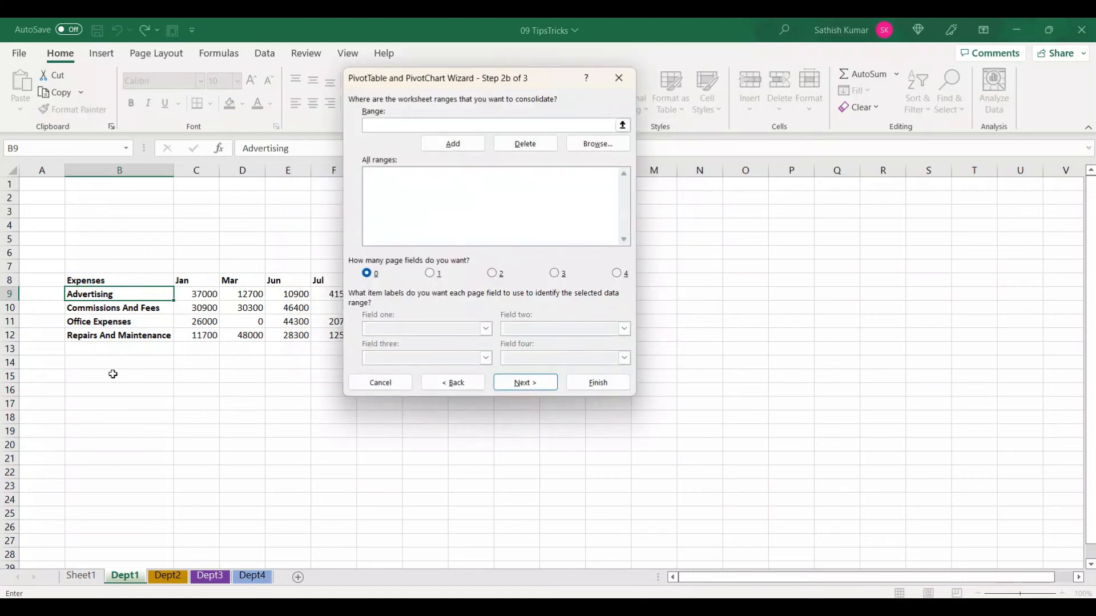
# Add the Dept1 range $B$8:$I$12 and the Dept2 range $C$7:$I$13 to the consolidation ranges
pyautogui.moveTo(127, 281); pyautogui.dragTo(462, 333)
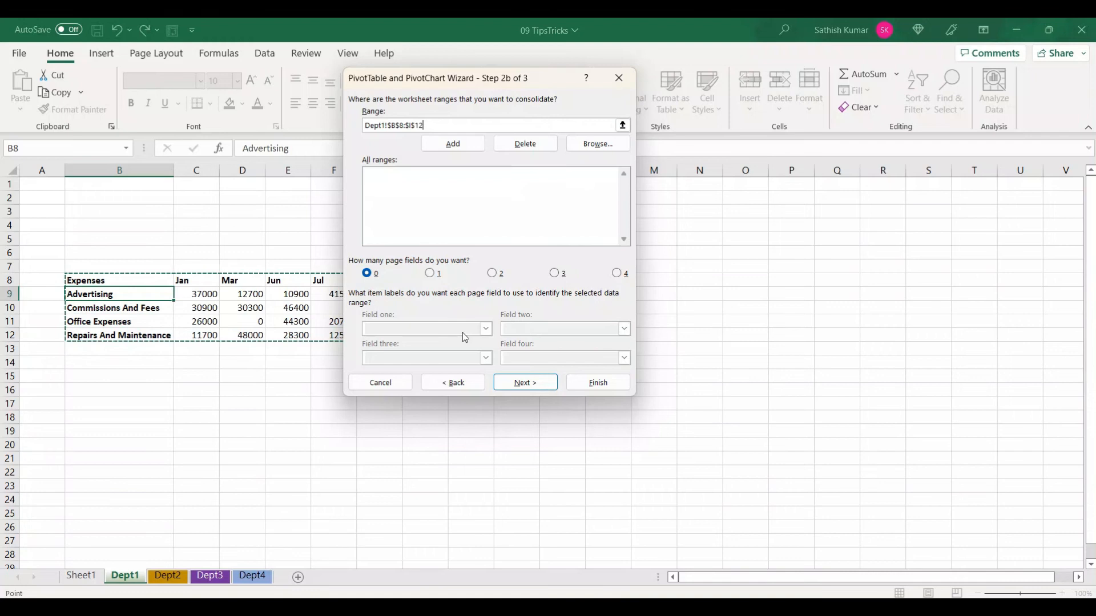
pyautogui.click(460, 147)
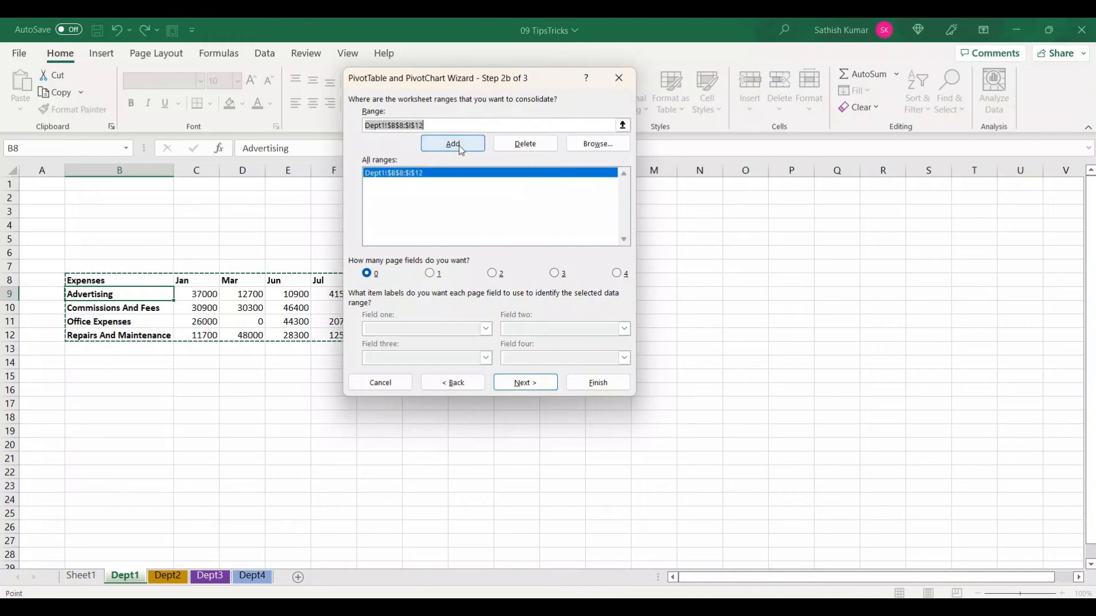
pyautogui.click(180, 576)
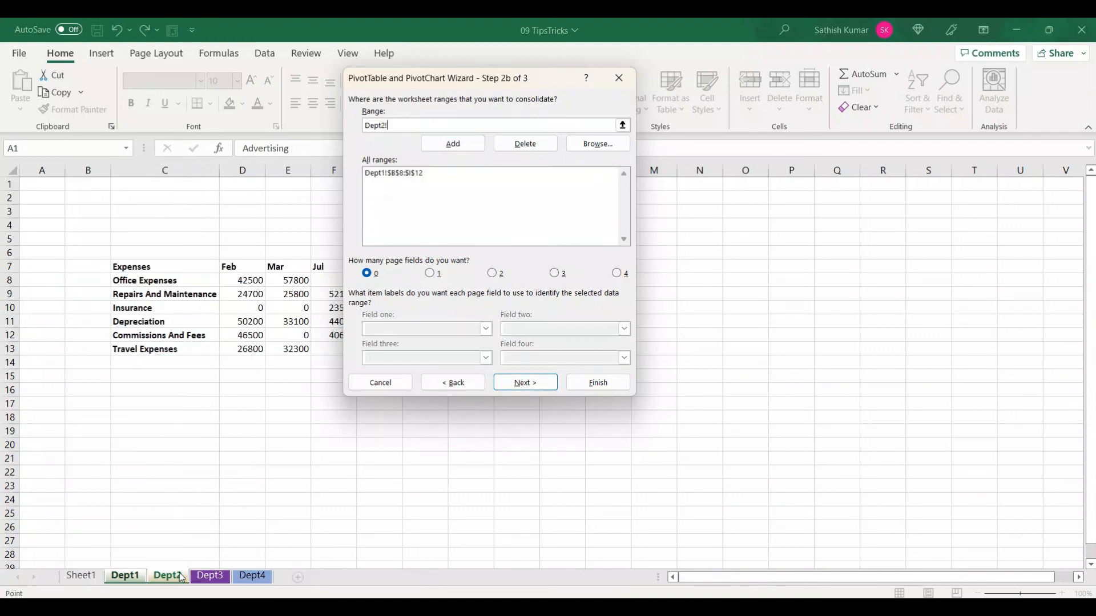
pyautogui.moveTo(171, 267); pyautogui.dragTo(462, 347)
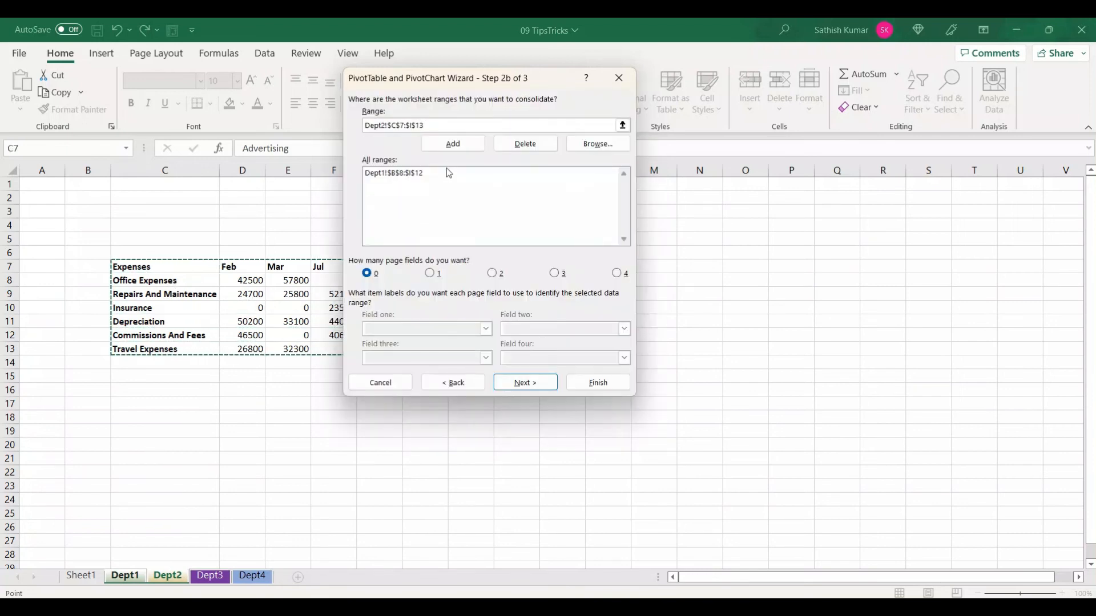
pyautogui.click(453, 144)
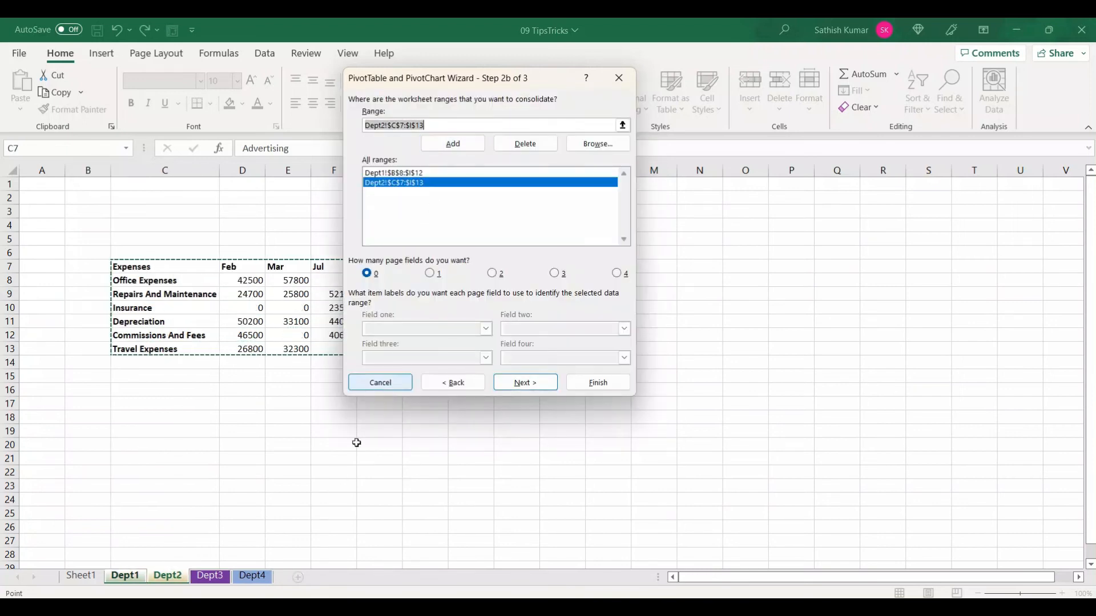
# Add the Dept3 range $A$11:$M$17 and the Dept4 range $D$10:$K$16 to the consolidation ranges
pyautogui.click(222, 578)
pyautogui.moveTo(81, 323); pyautogui.dragTo(640, 405)
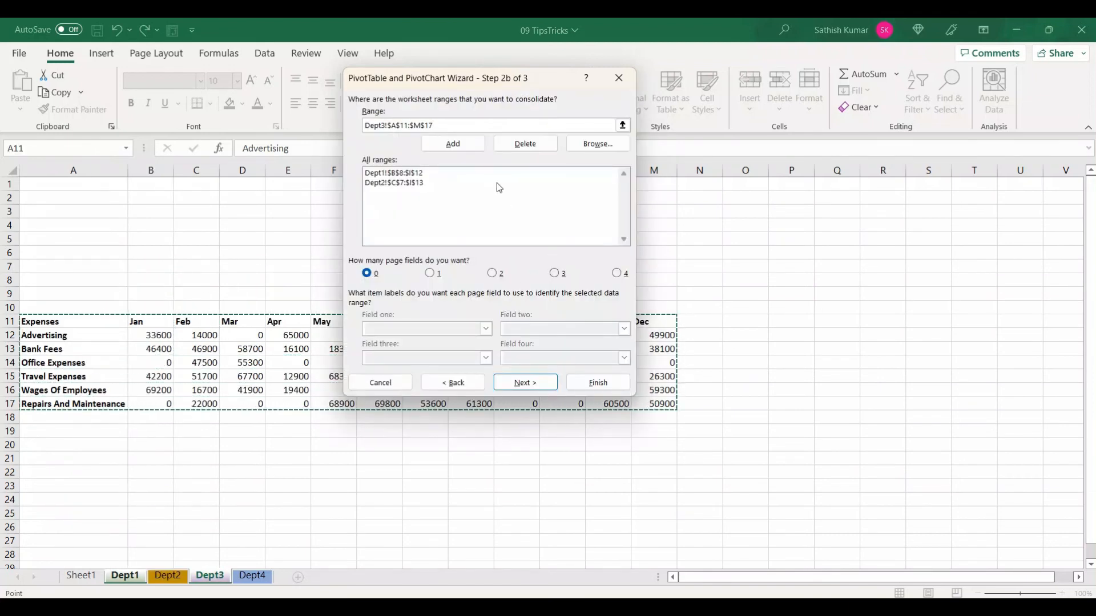
pyautogui.click(453, 143)
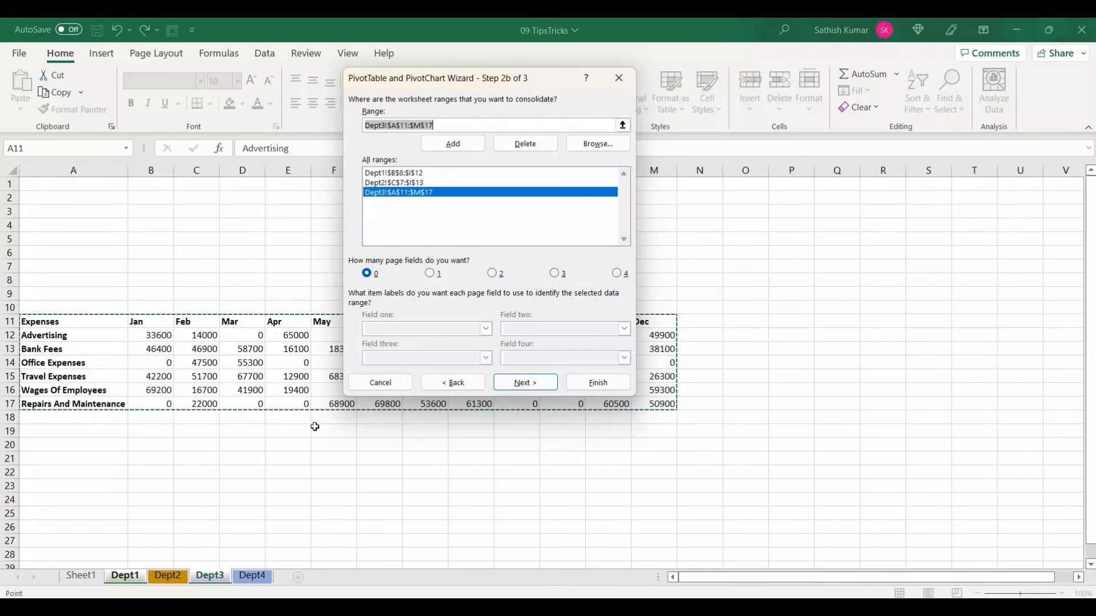
pyautogui.click(258, 578)
pyautogui.moveTo(225, 309); pyautogui.dragTo(552, 391)
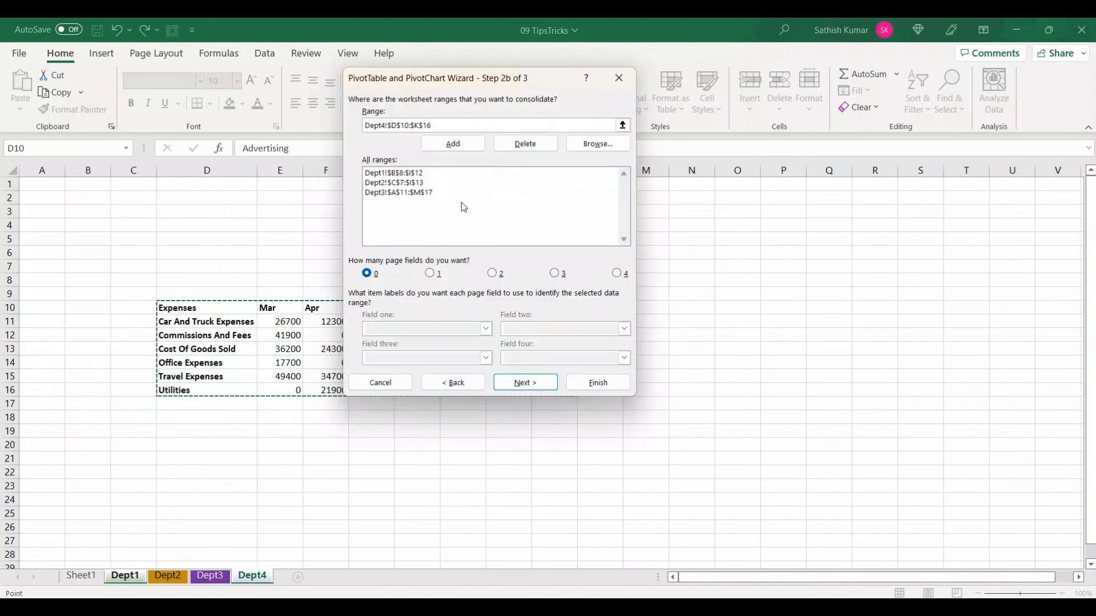
pyautogui.click(458, 151)
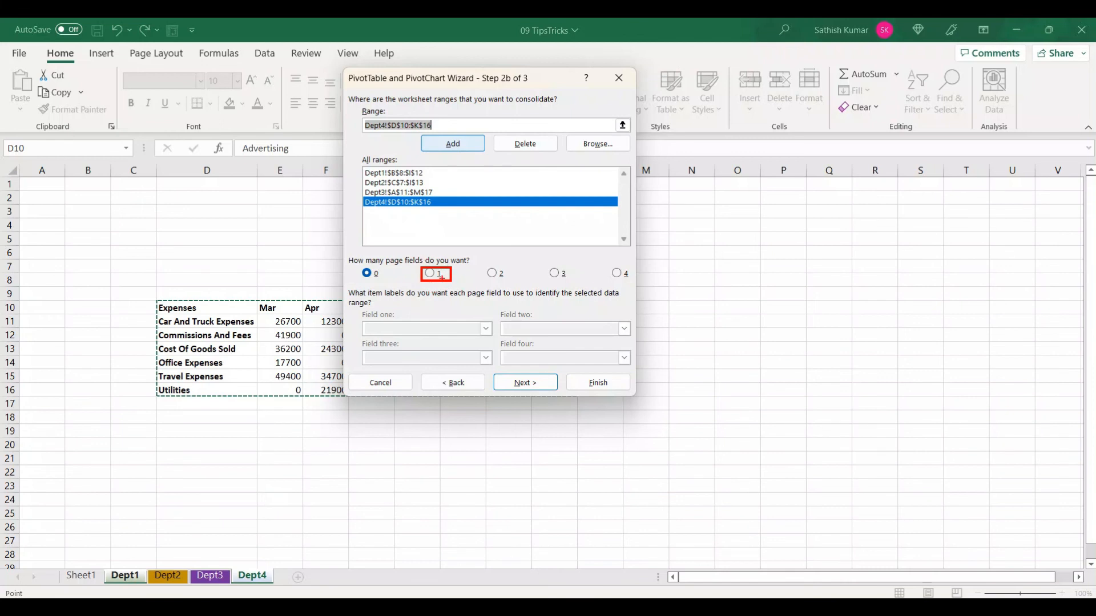
# Set the wizard to use one page field and label the Dept1 range with the item name Dept1
pyautogui.click(440, 275)
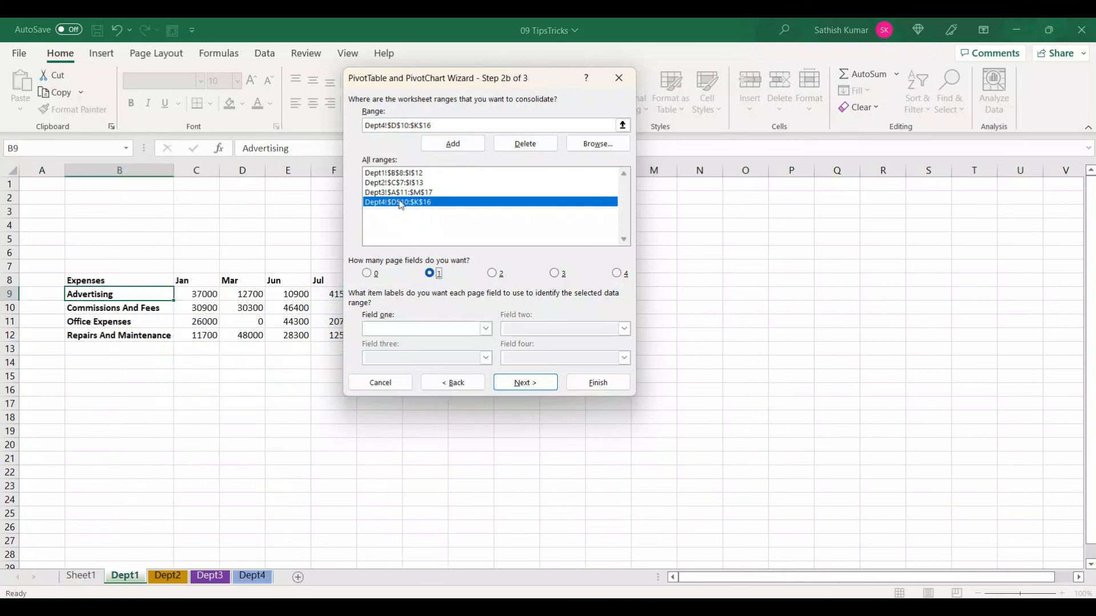
pyautogui.click(392, 177)
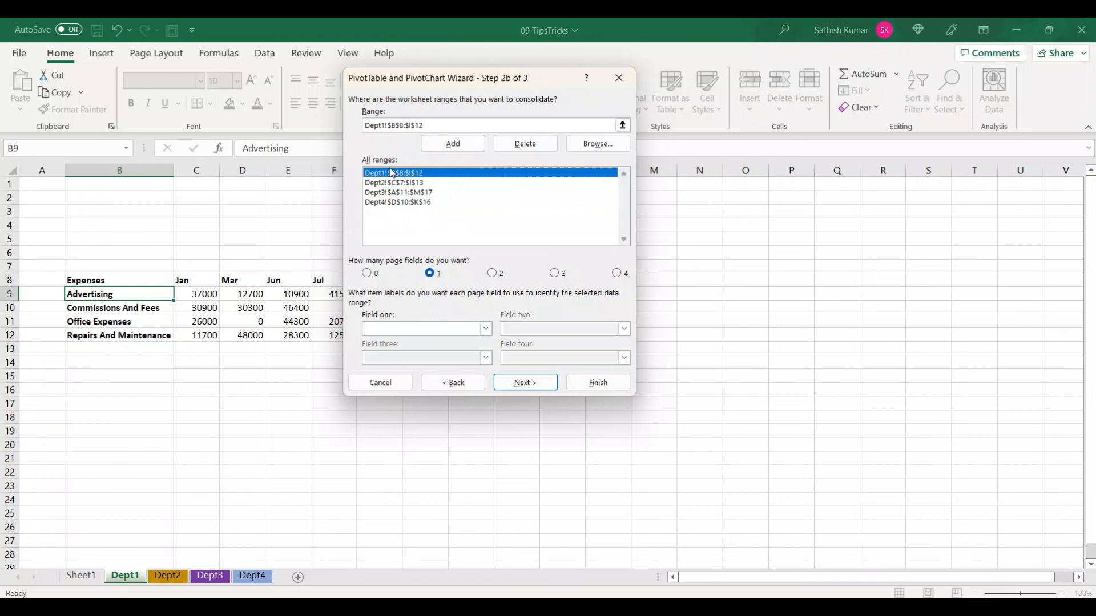
pyautogui.moveTo(360, 163); pyautogui.dragTo(438, 182)
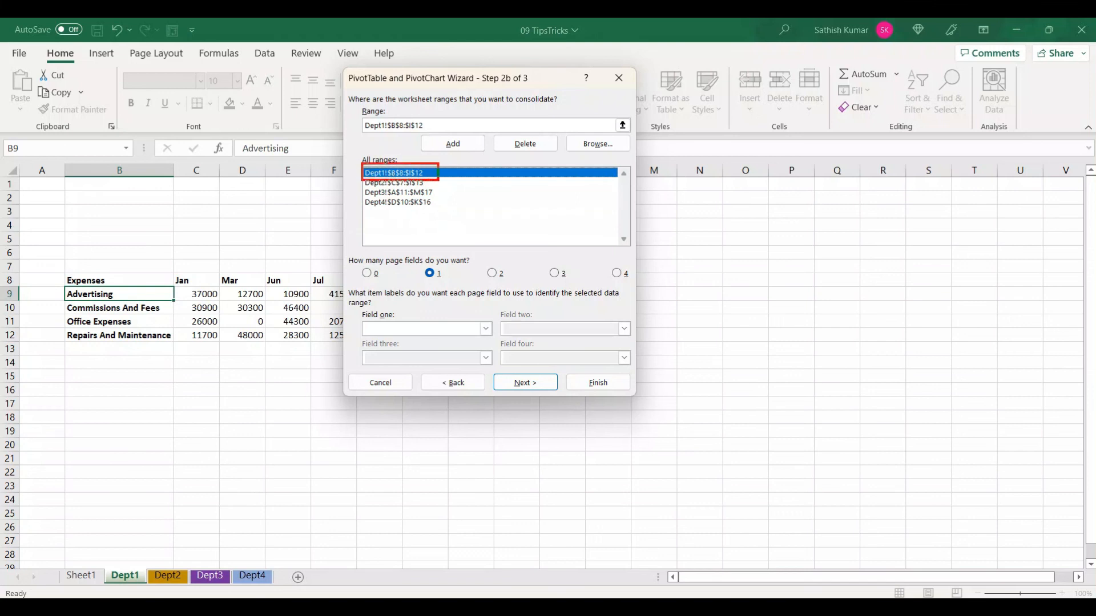
pyautogui.moveTo(357, 316); pyautogui.dragTo(493, 337)
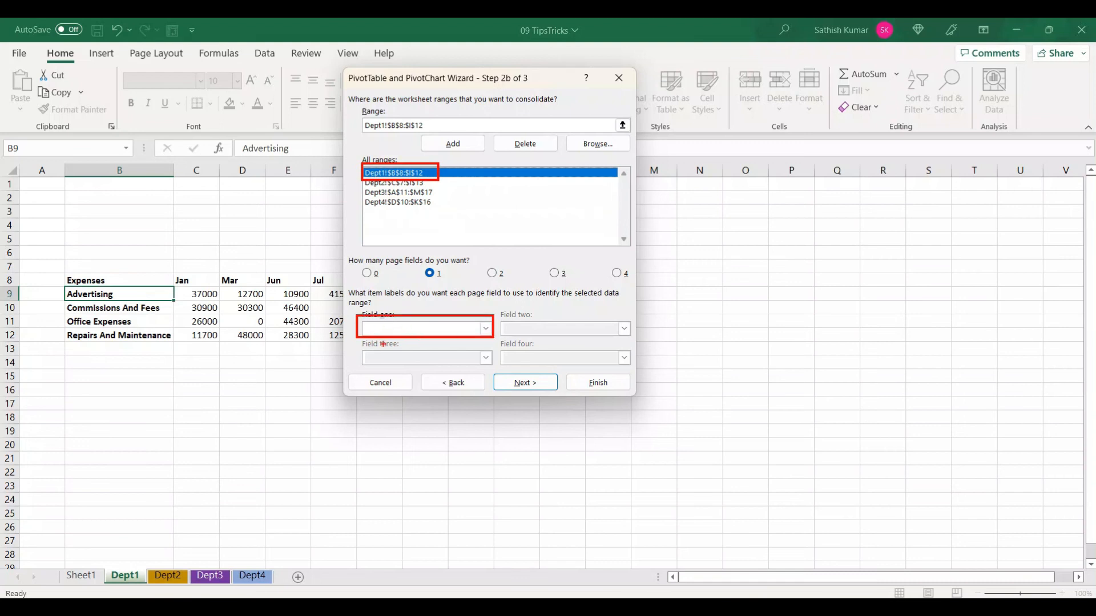
pyautogui.press('Escape')
pyautogui.click(399, 328)
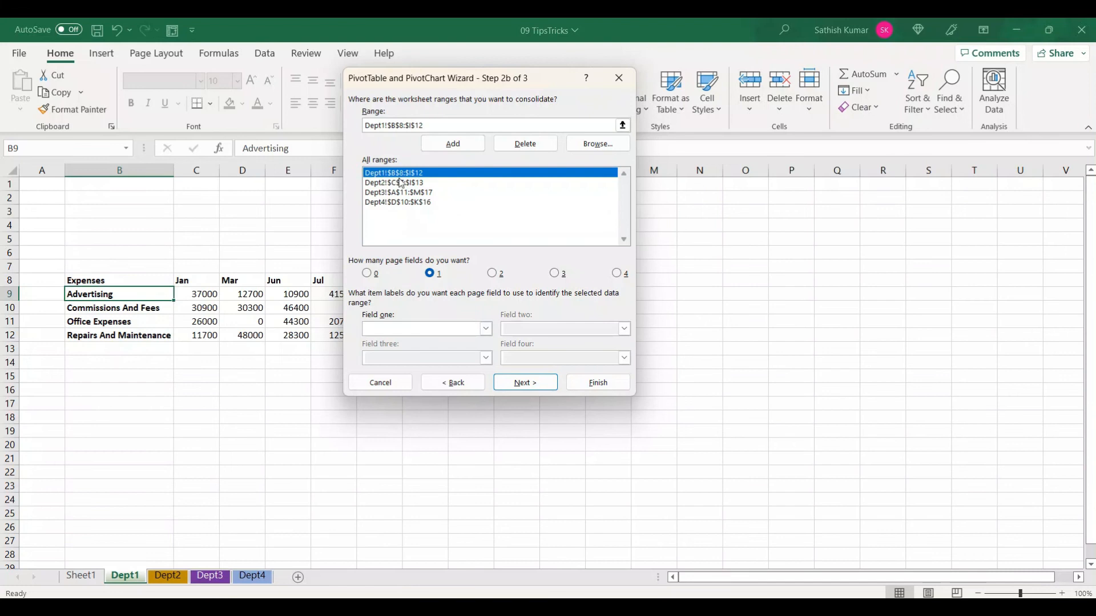
pyautogui.write('Dept2')
pyautogui.press('BackSpace')
pyautogui.write('1')
# Label the Dept2 range with the item name Dept2 and the Dept3 range with Dept3
pyautogui.click(399, 184)
pyautogui.click(383, 332)
pyautogui.write('De')
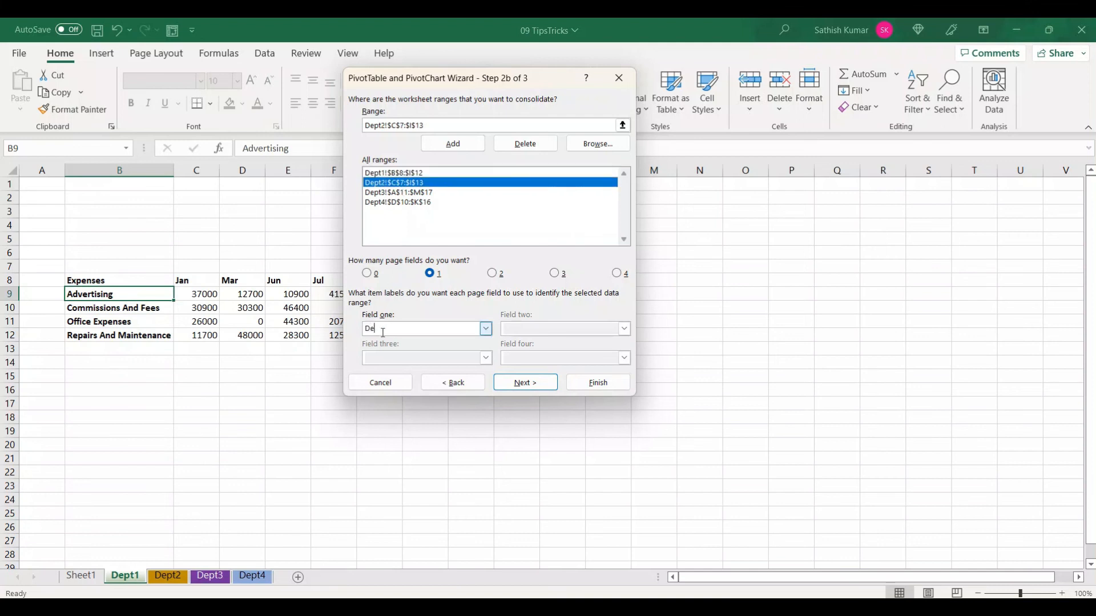
pyautogui.write('pt2')
pyautogui.click(401, 194)
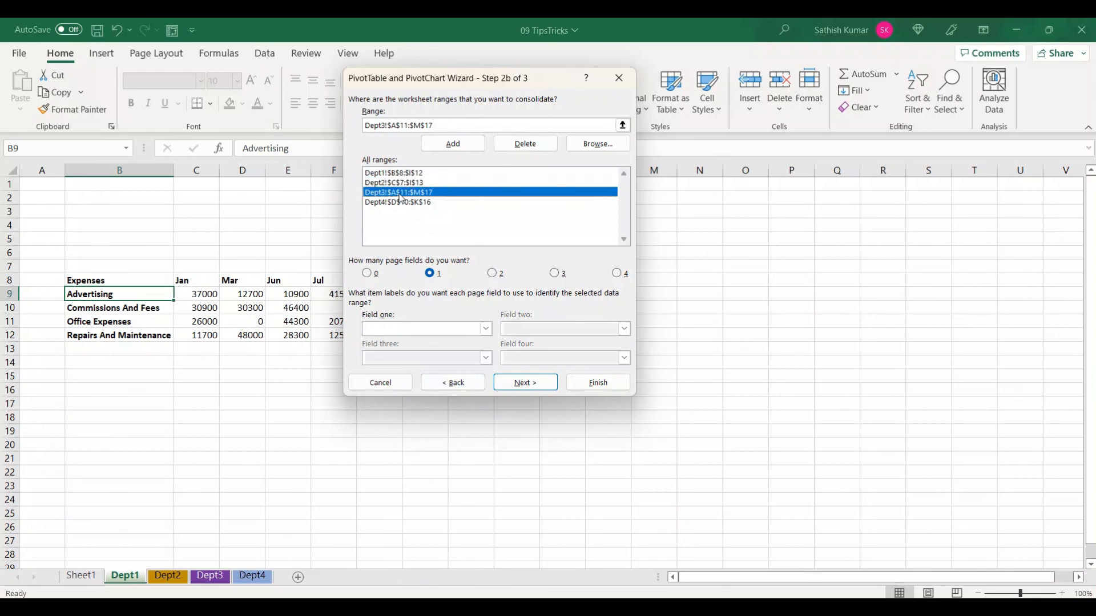
pyautogui.click(374, 330)
pyautogui.write('Dept3')
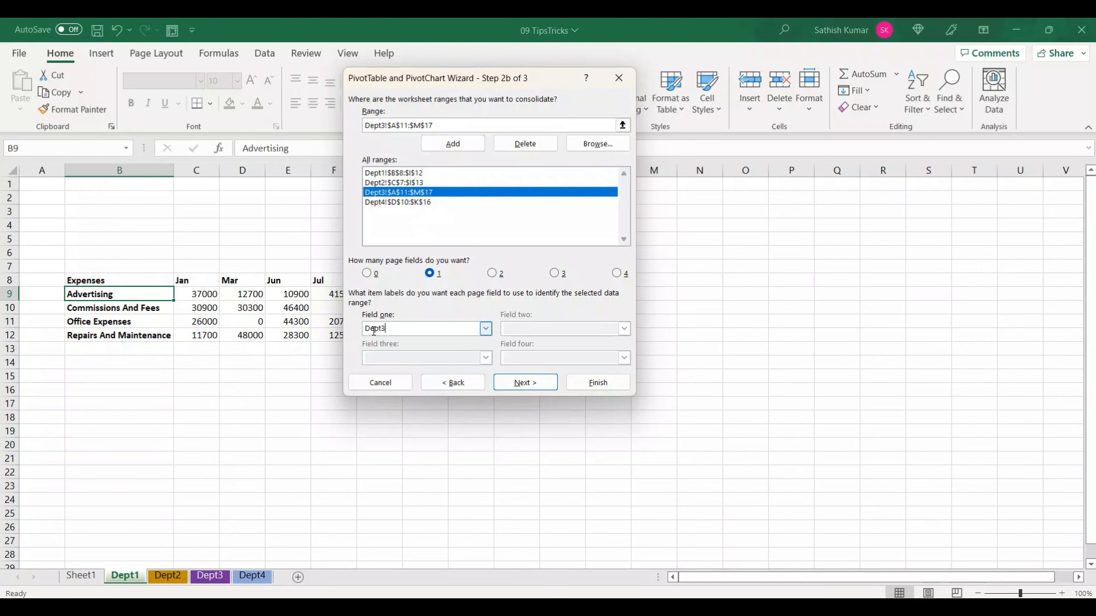
# Label the Dept4 range with the item name Dept4 and finish the wizard, placing the PivotTable on a new worksheet
pyautogui.click(387, 203)
pyautogui.click(389, 327)
pyautogui.write('Dept4')
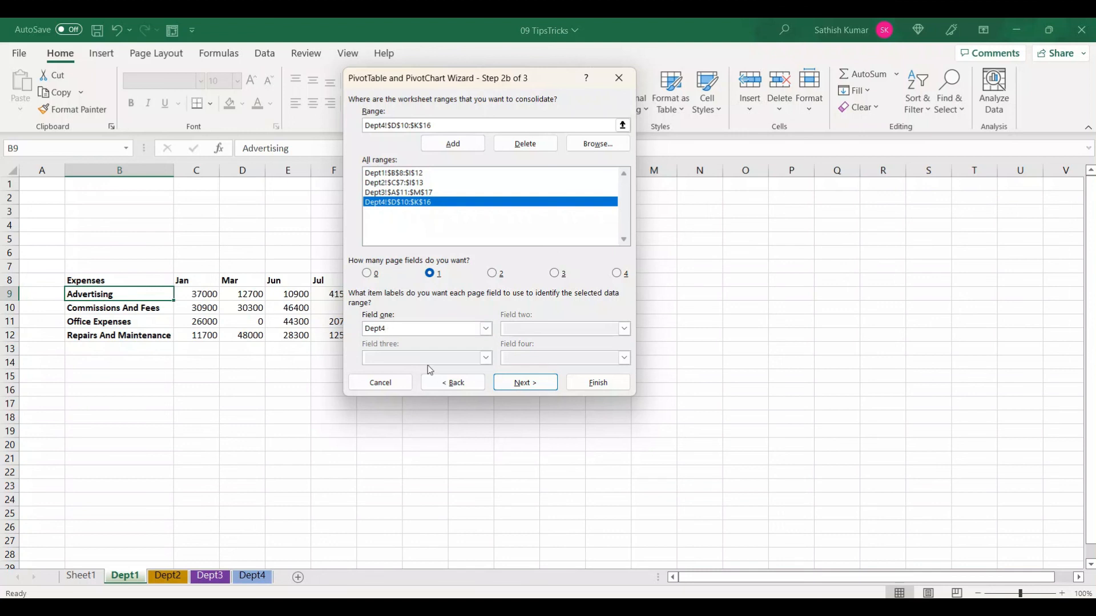
pyautogui.click(516, 383)
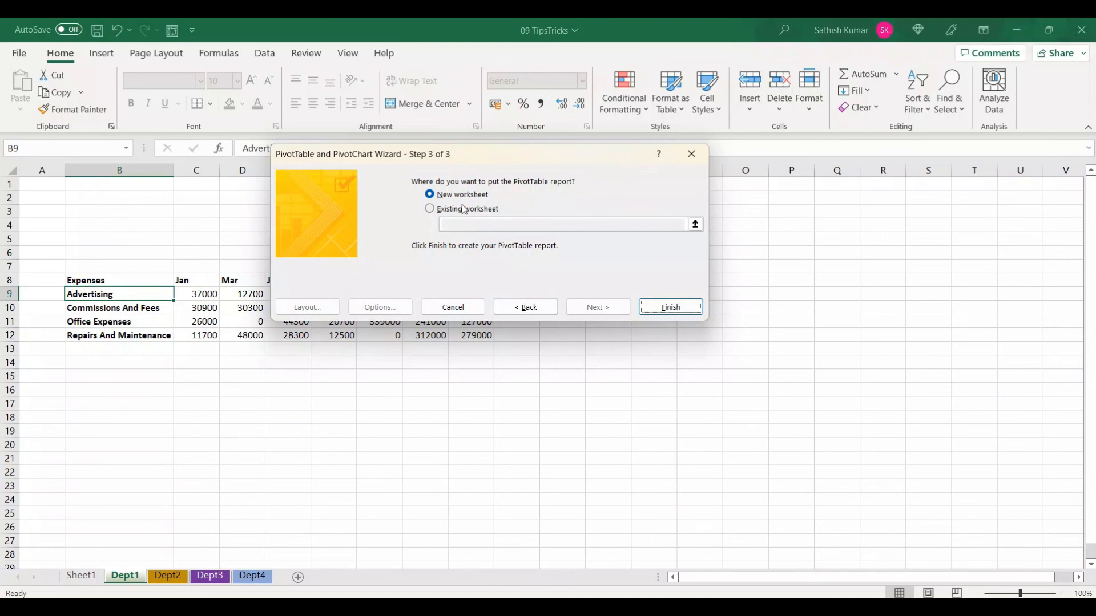
pyautogui.click(670, 307)
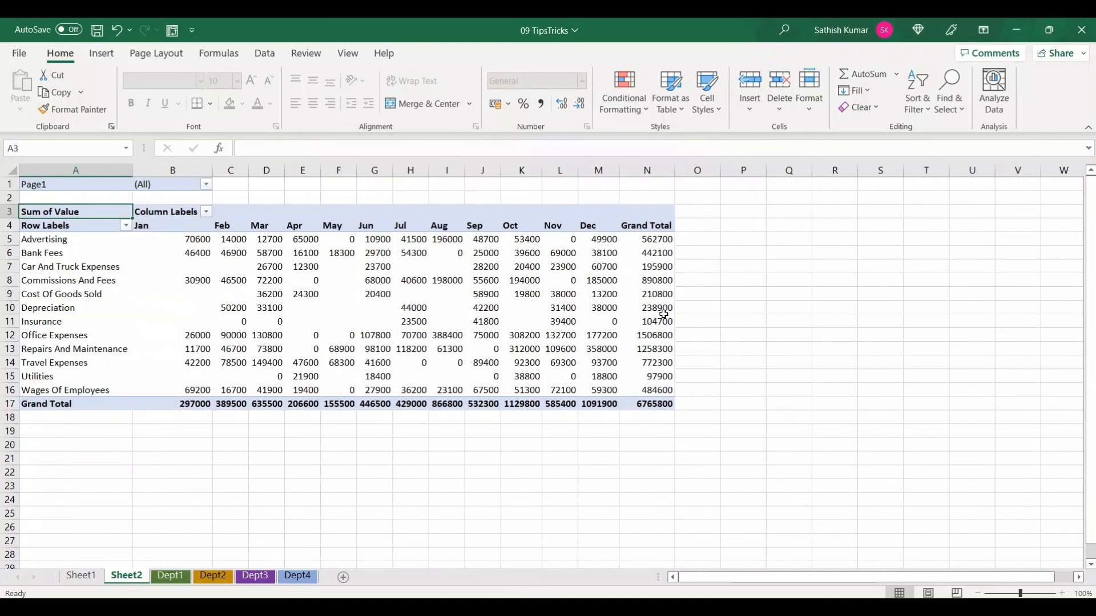
# Open the Page1 filter to examine the department items, then close it without applying a filter
pyautogui.moveTo(164, 396)
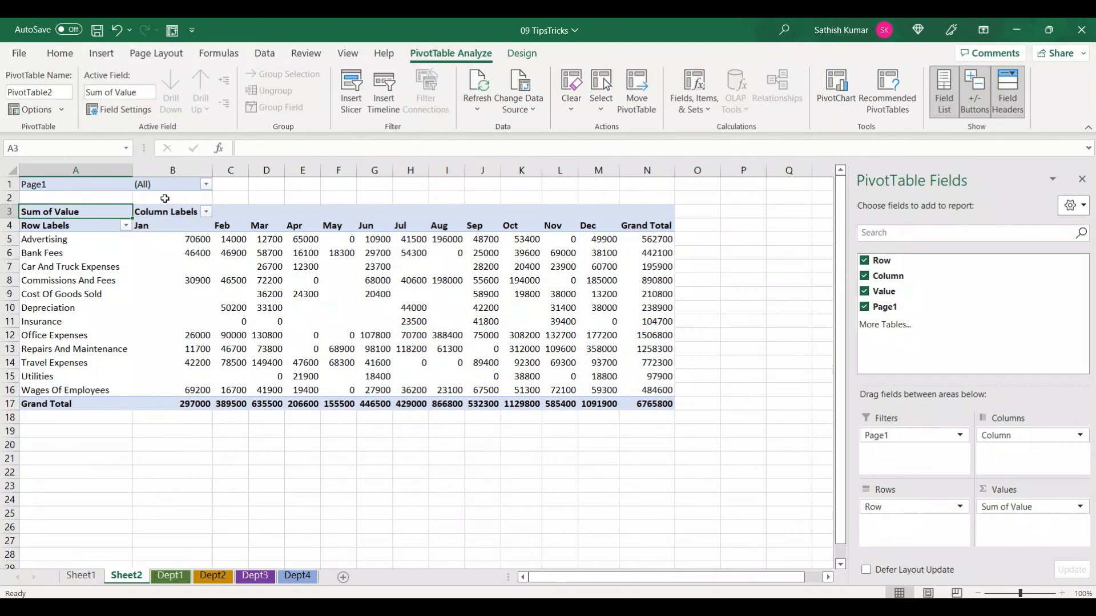
pyautogui.click(206, 183)
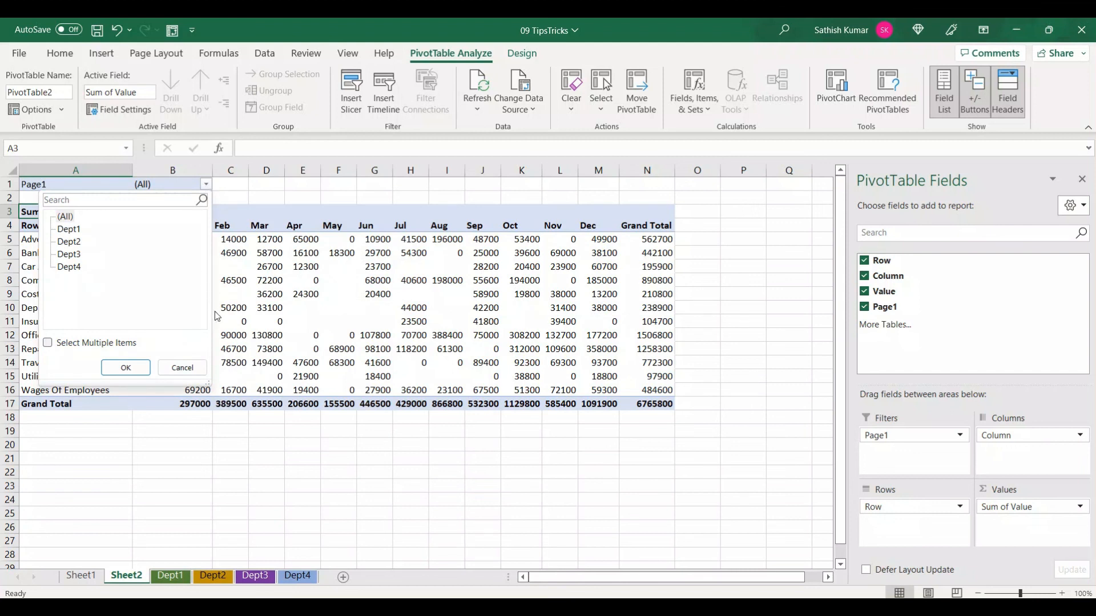
pyautogui.click(200, 363)
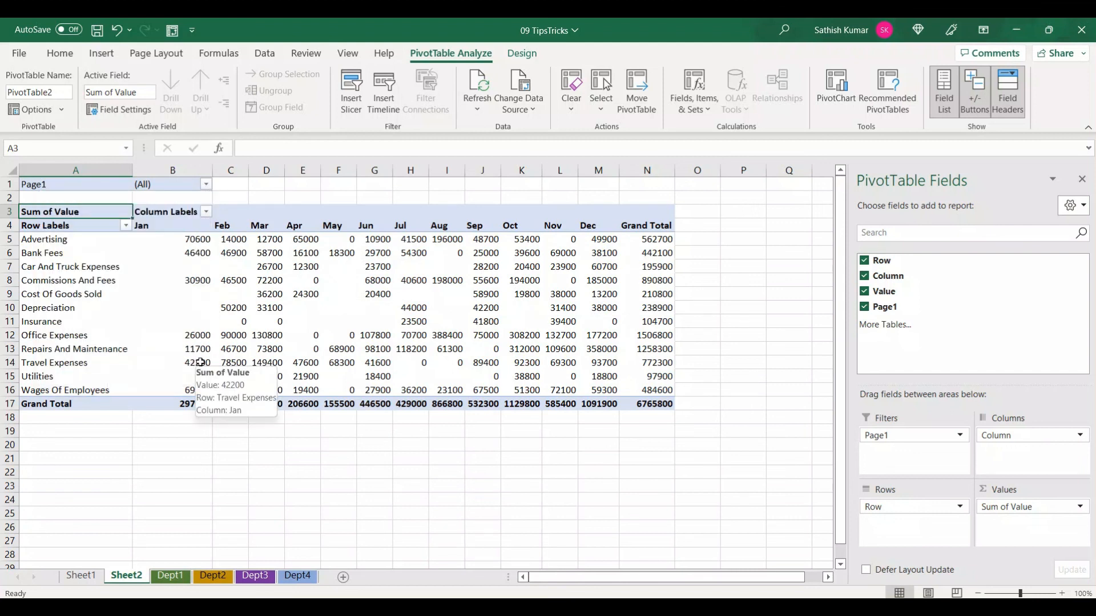
pyautogui.click(201, 363)
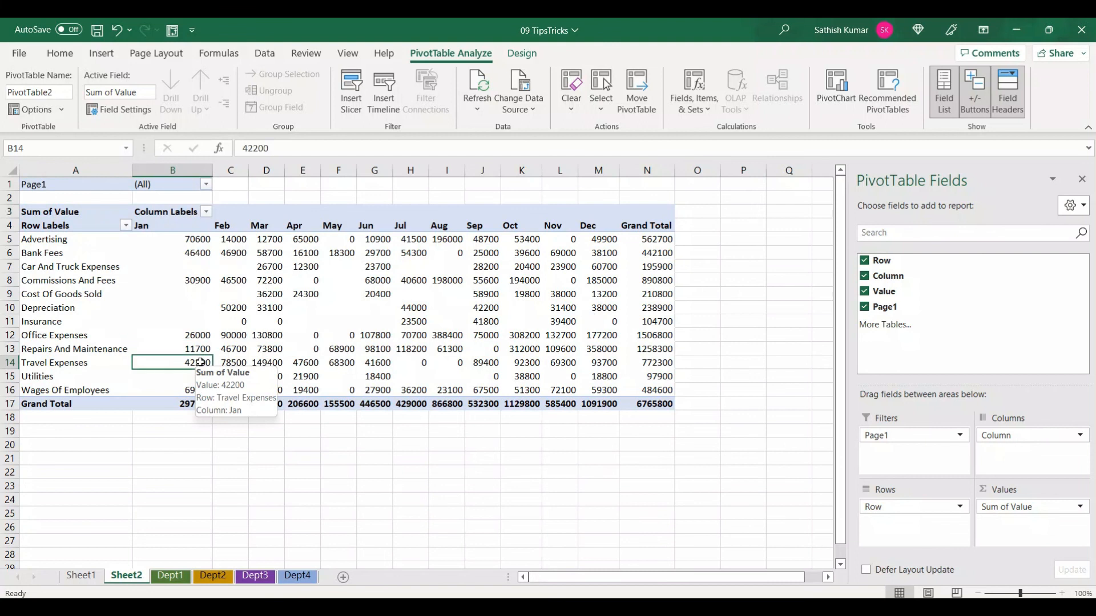